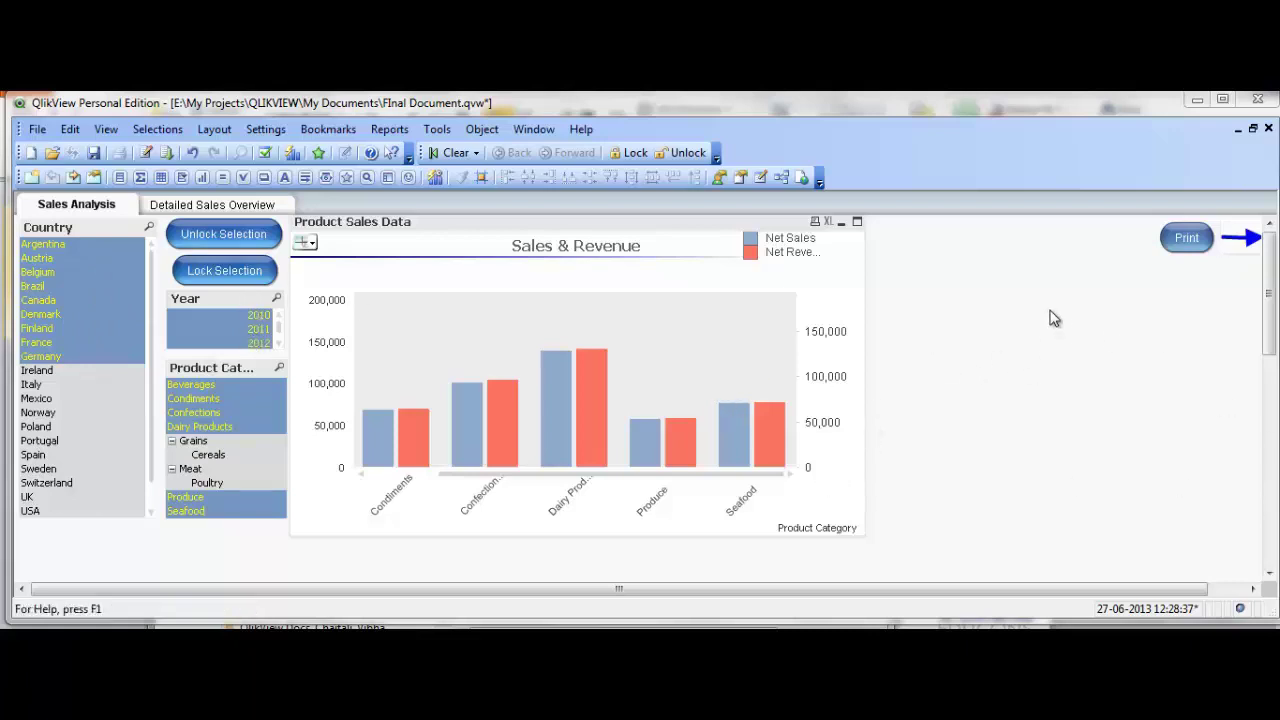
Create a new gauge chart with Show Title in Chart off and advance to its expression
right_click(951, 325)
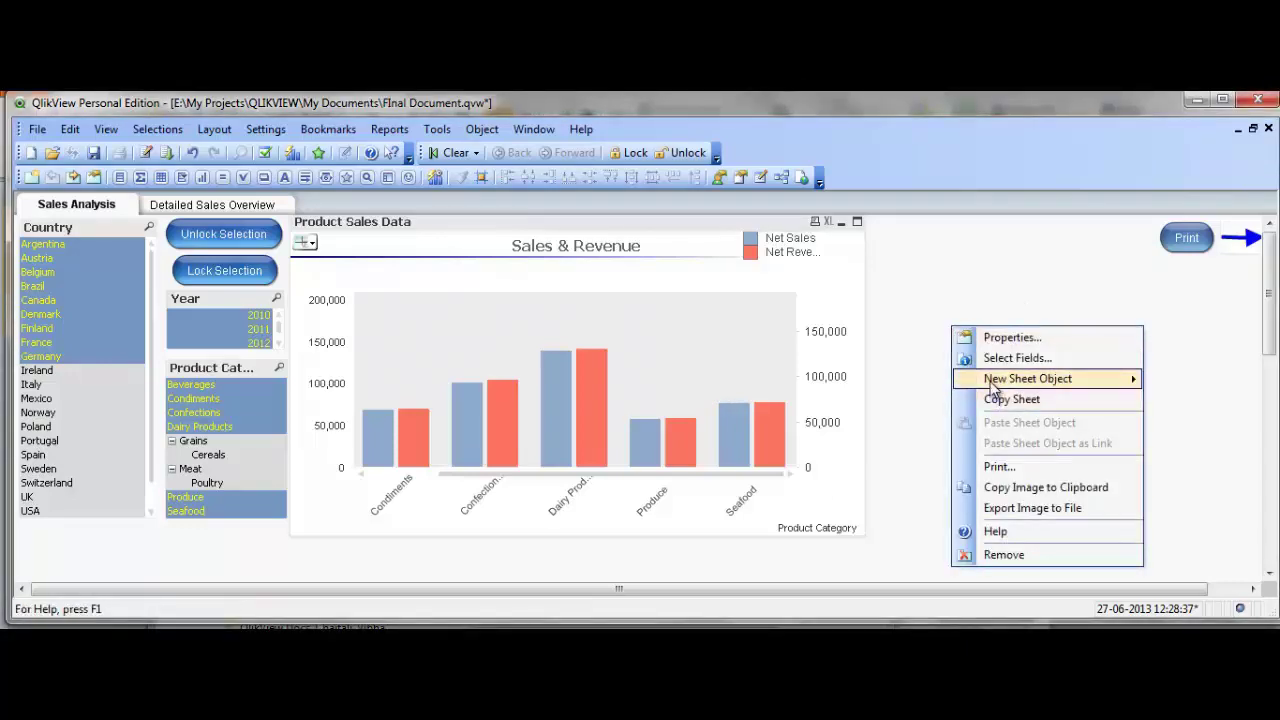
mouse_move(994, 380)
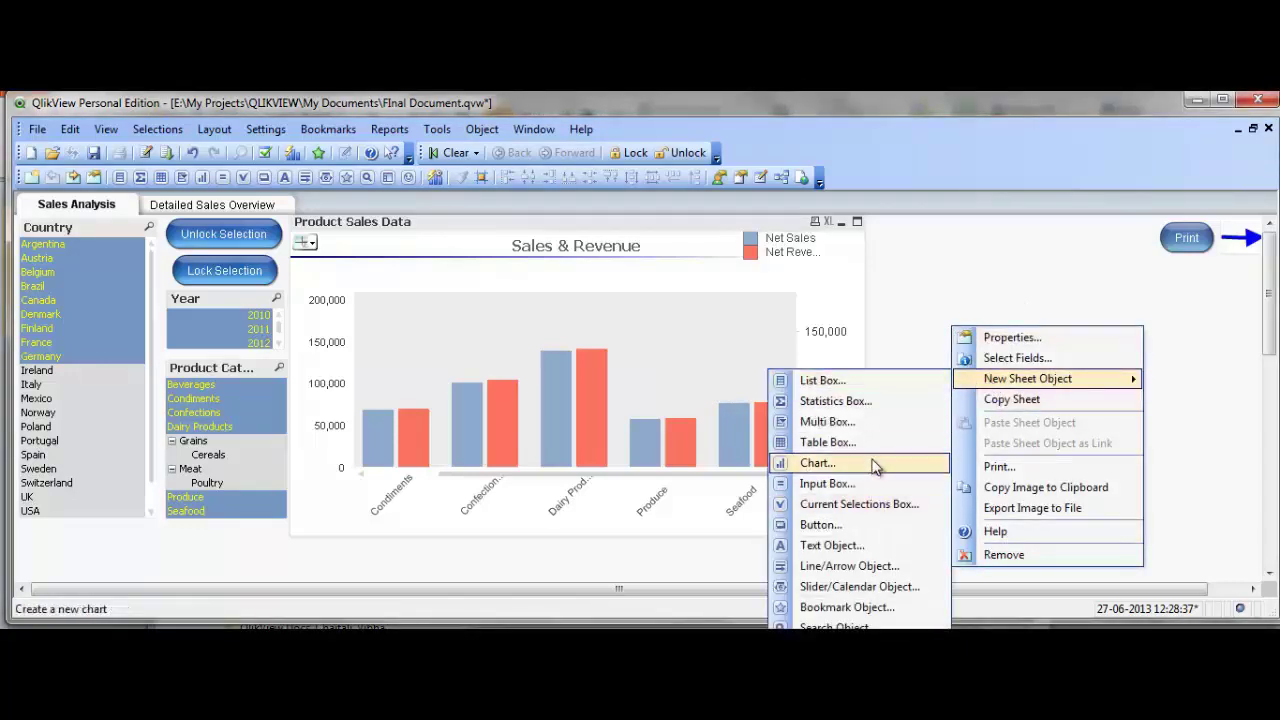
left_click(817, 463)
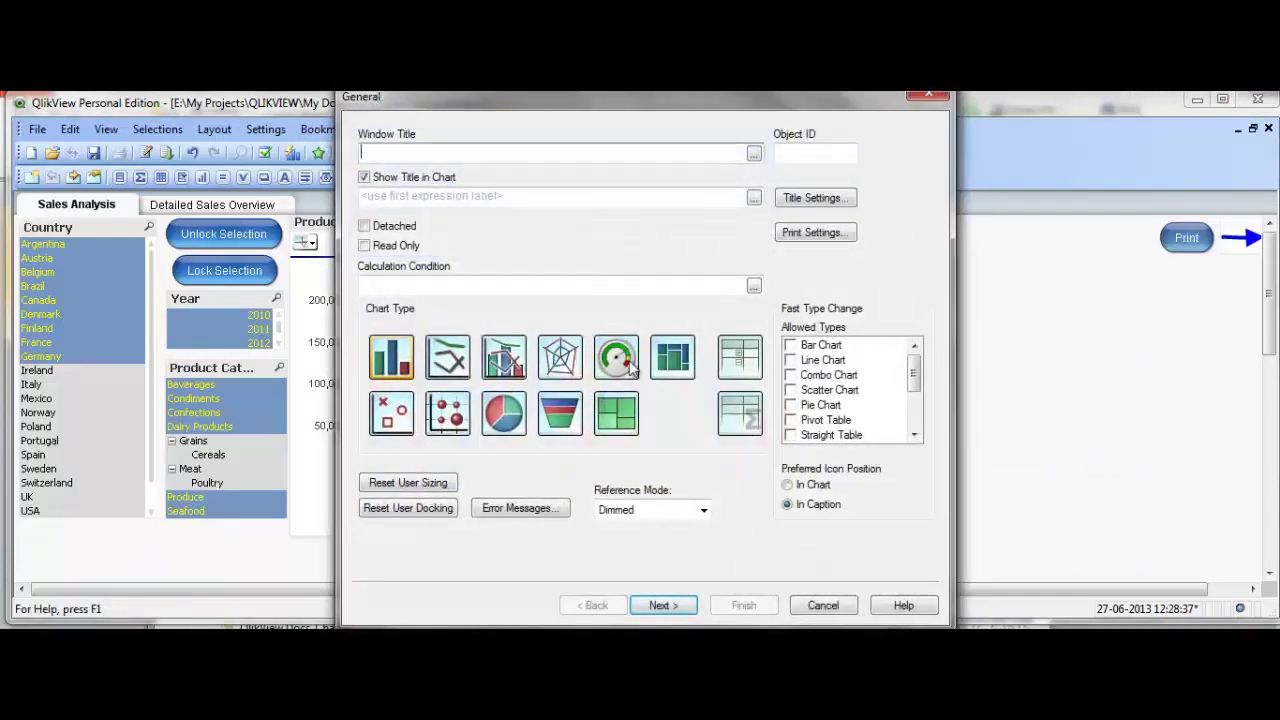
left_click(628, 368)
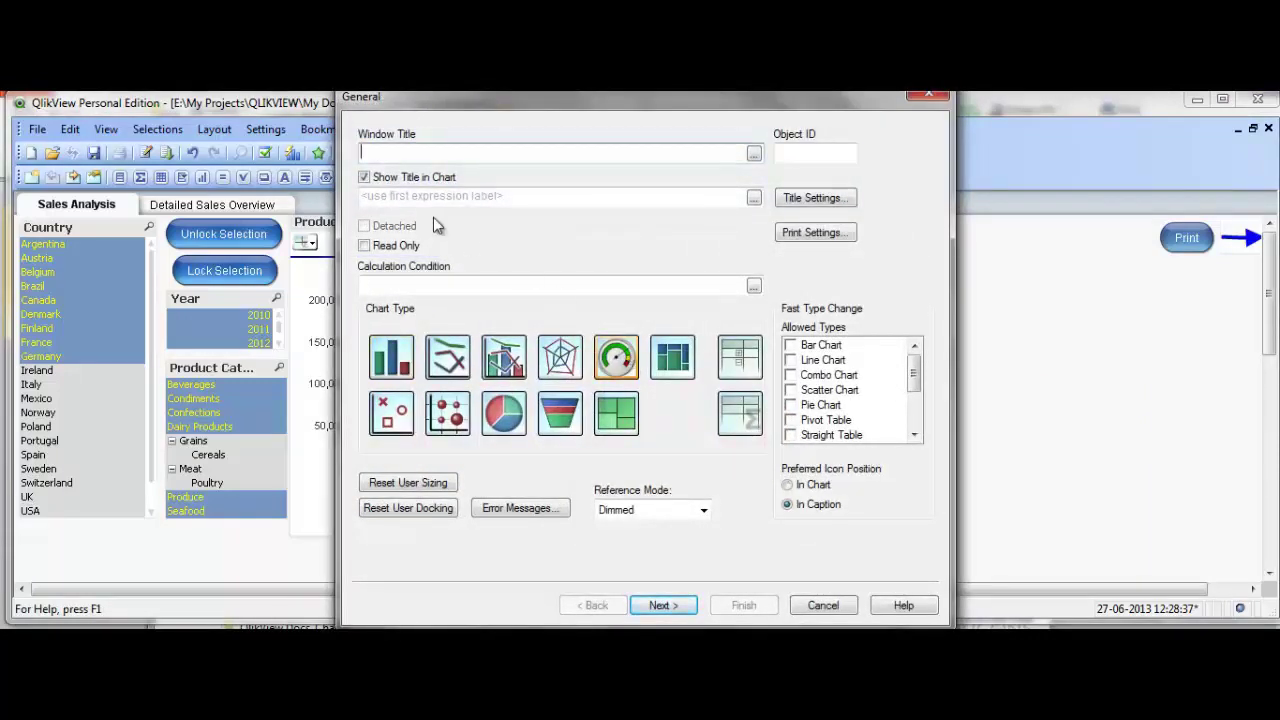
left_click(365, 178)
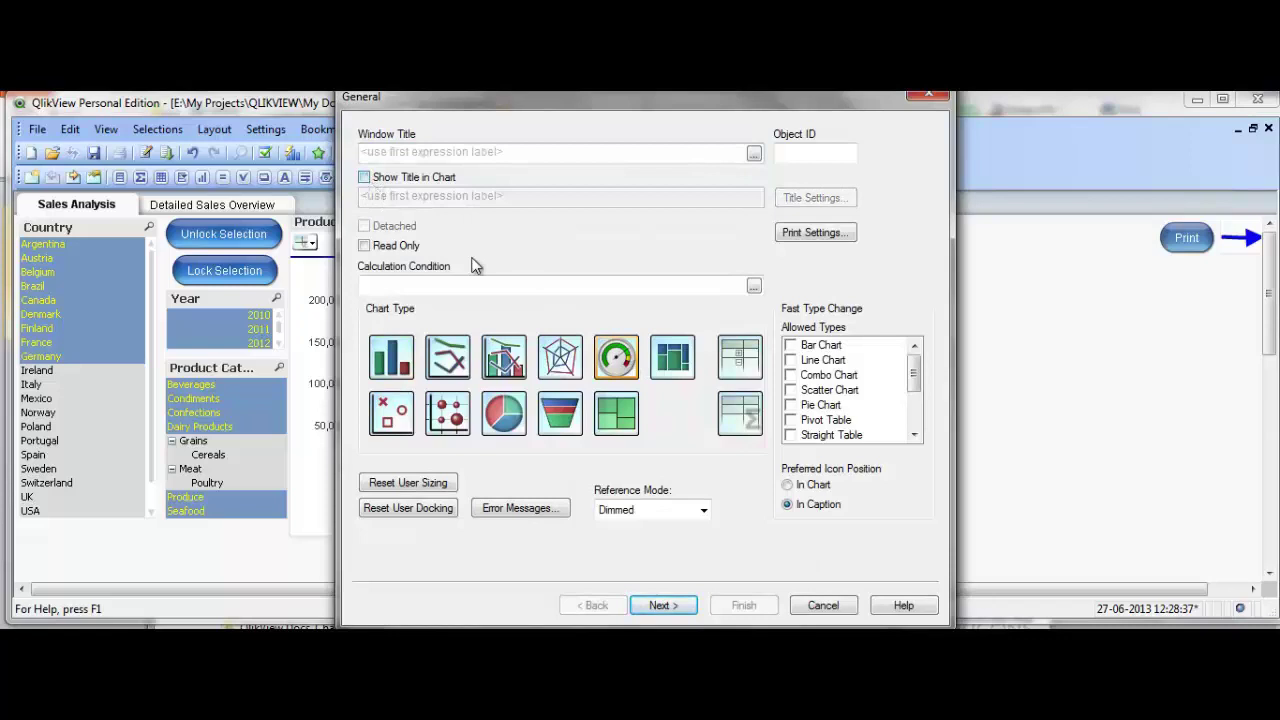
left_click(672, 606)
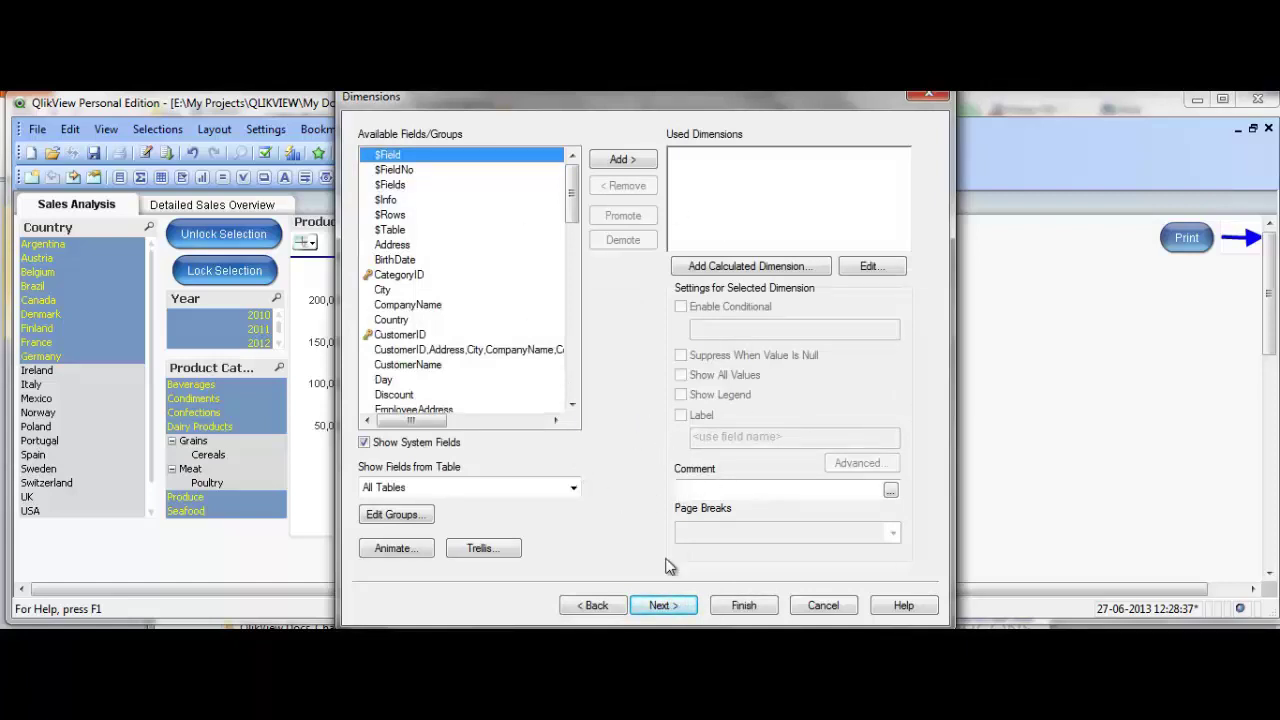
left_click(662, 607)
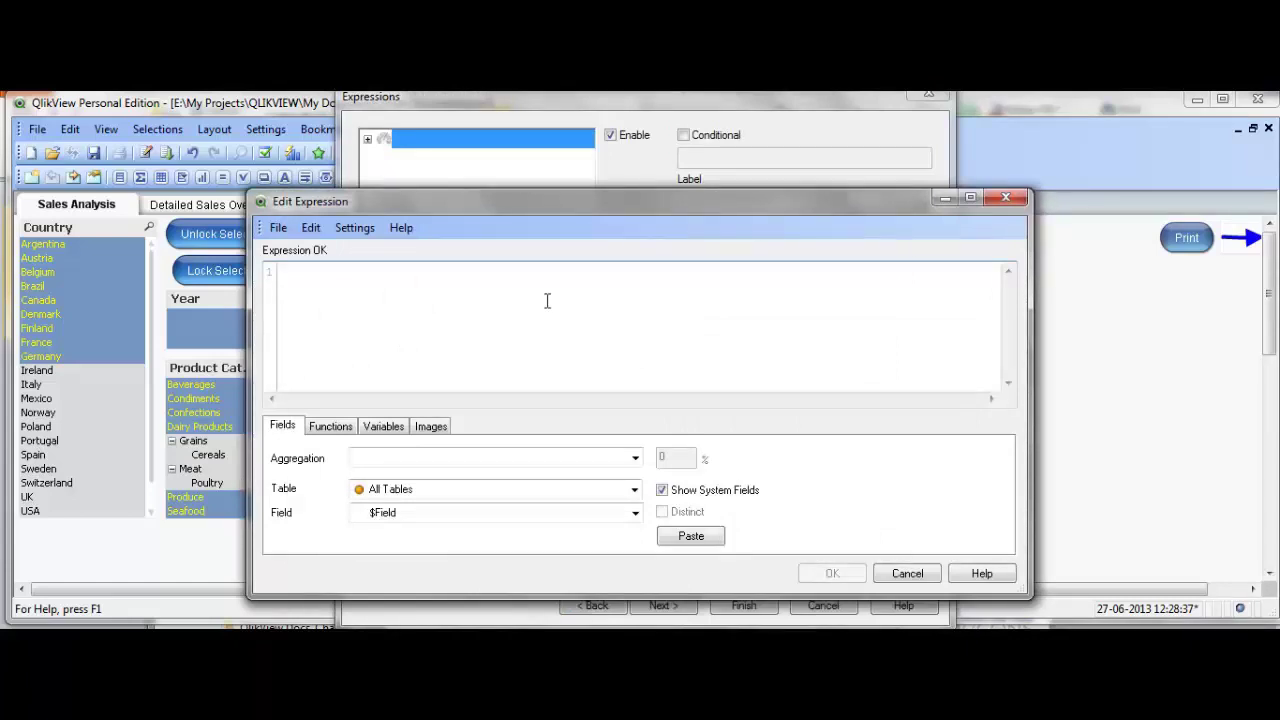
Enter the expression Sum(NetSales)/Sum({1}TOTAL NetSales) and label it 'Percentage of NetSales'
type("Su")
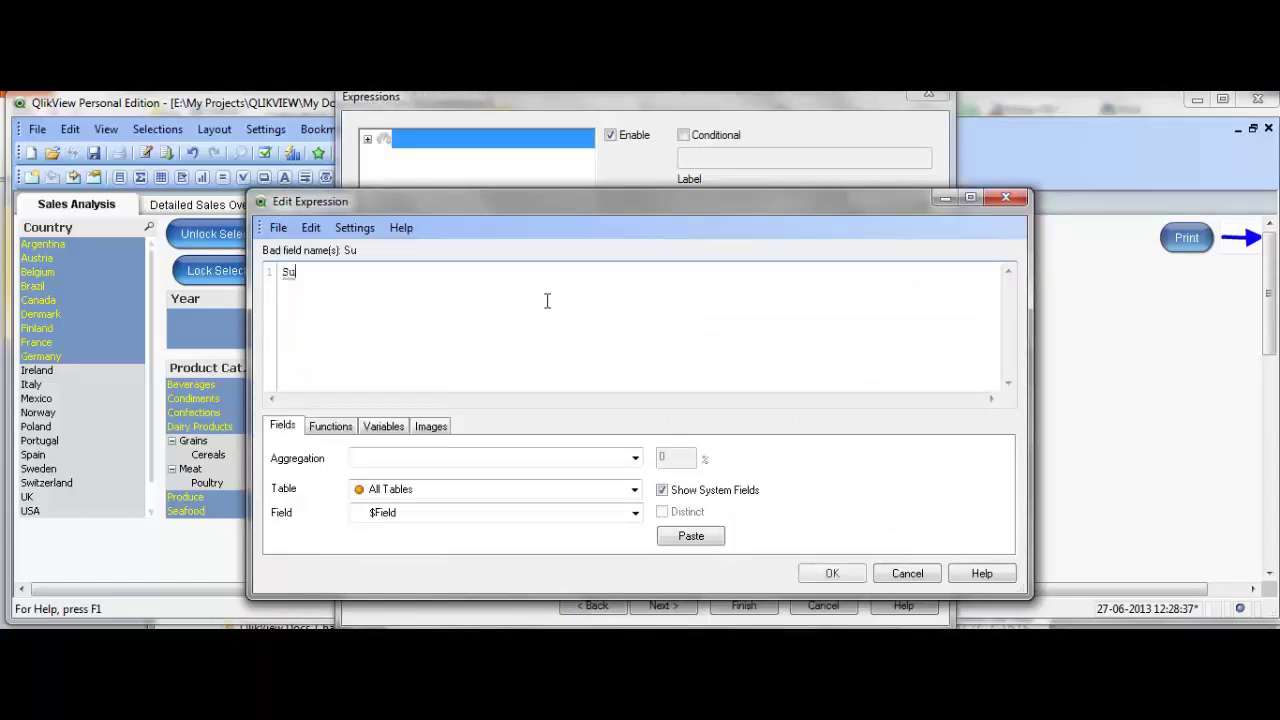
type("m(NetSa")
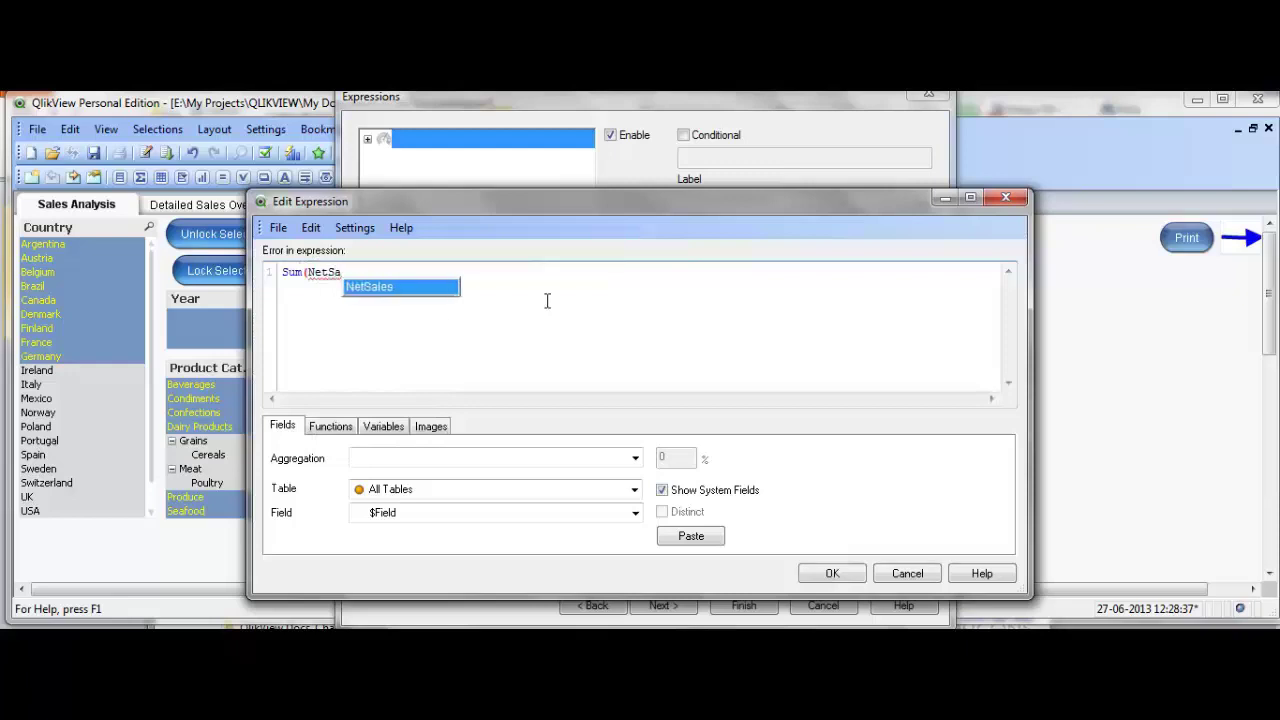
key("Return")
type(")/Su")
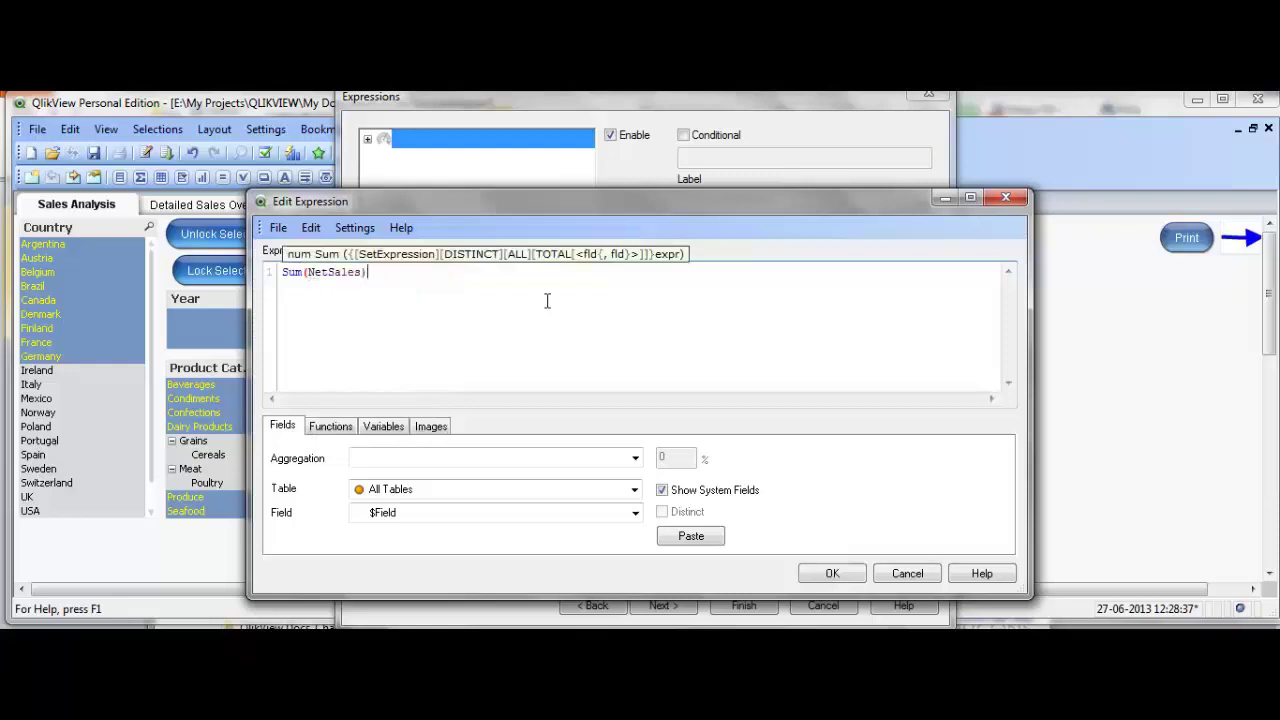
type("m(")
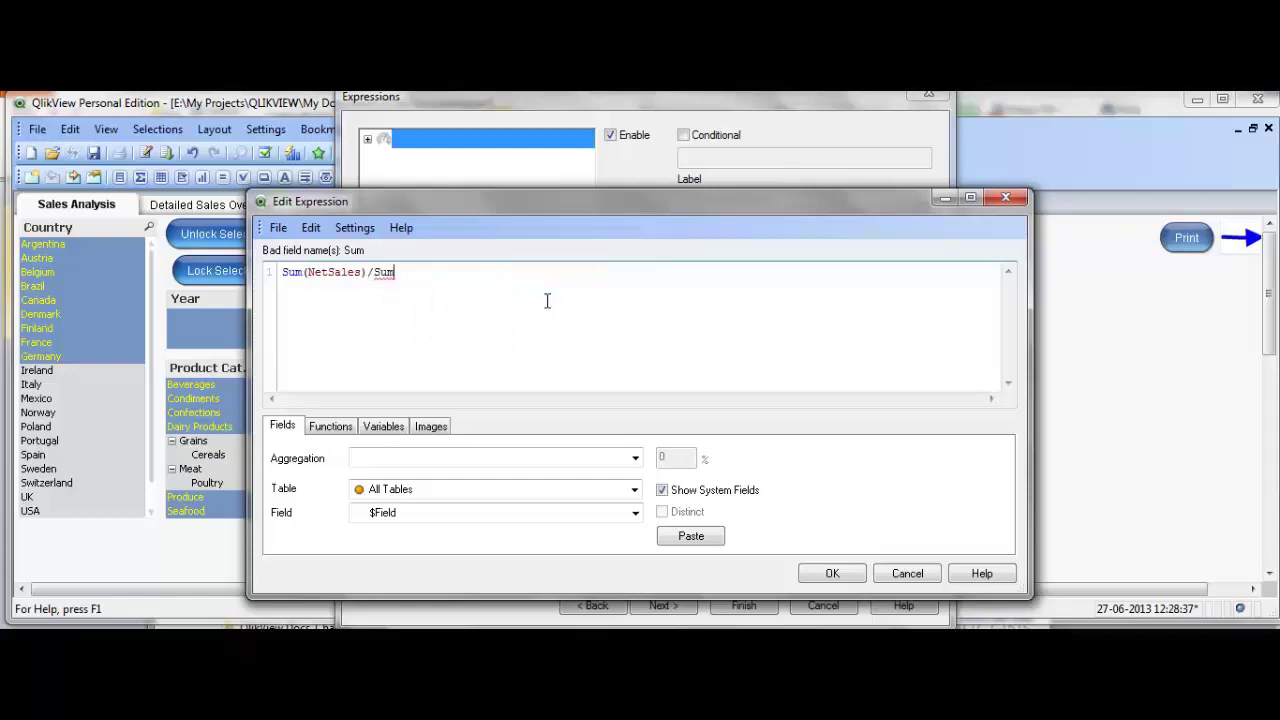
type("{1}")
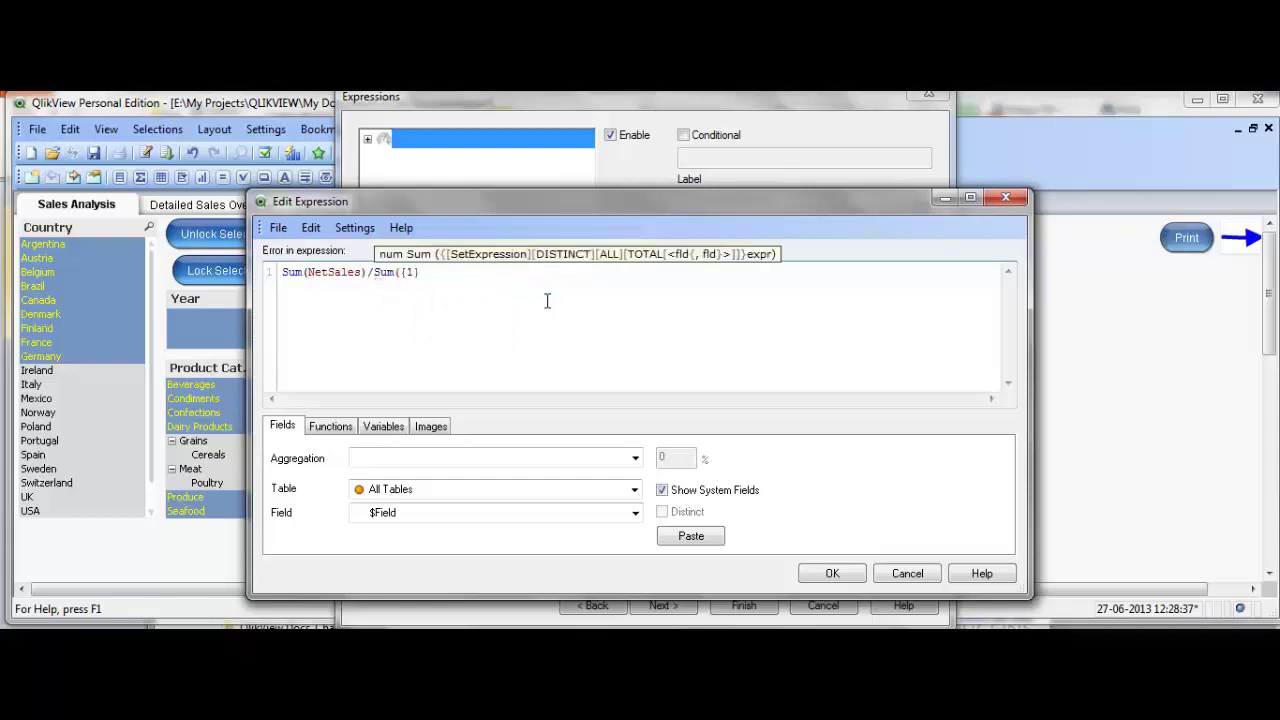
type("TOTAL")
type(" Net")
key("Down")
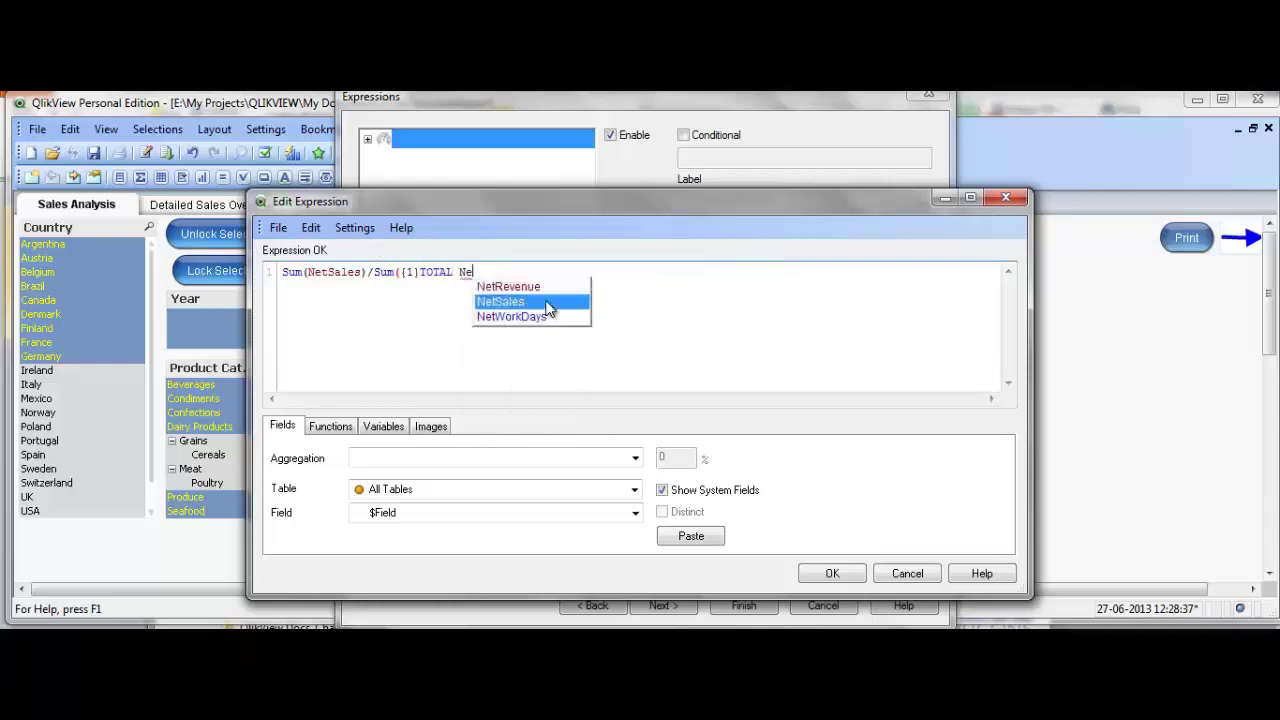
key("Return")
type(")")
left_click(832, 573)
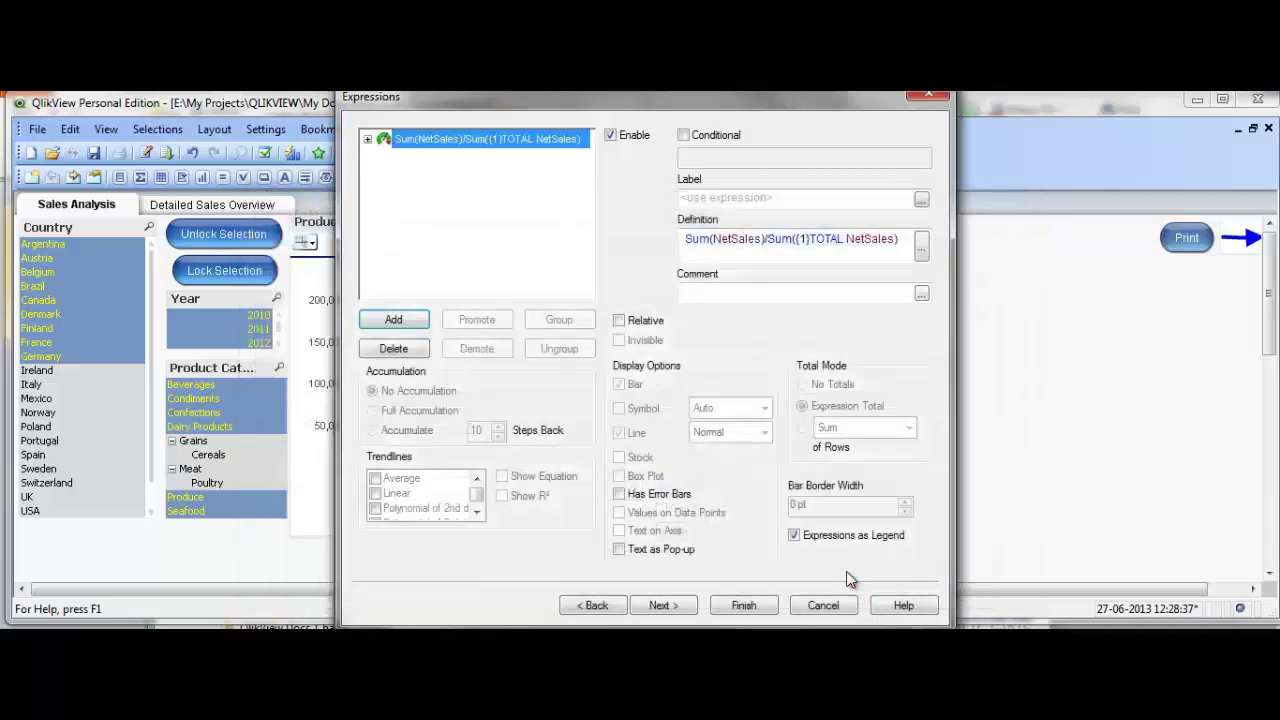
left_click(762, 199)
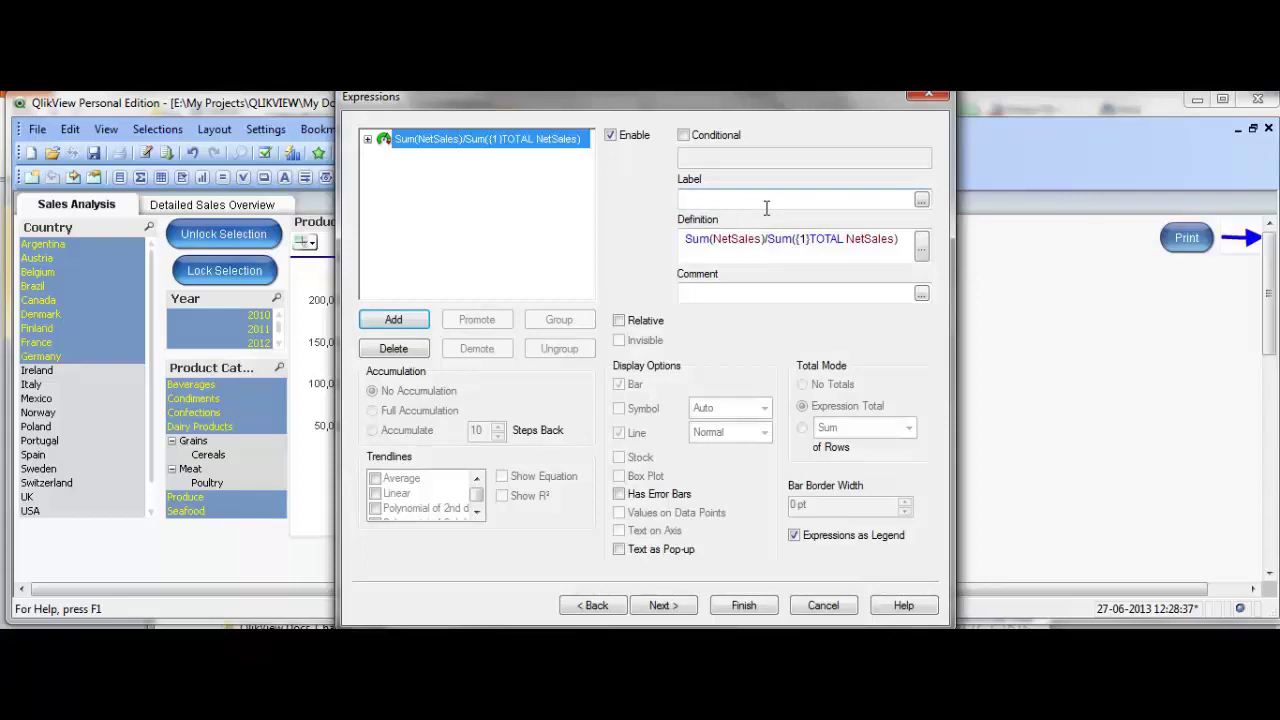
type("Percentage ")
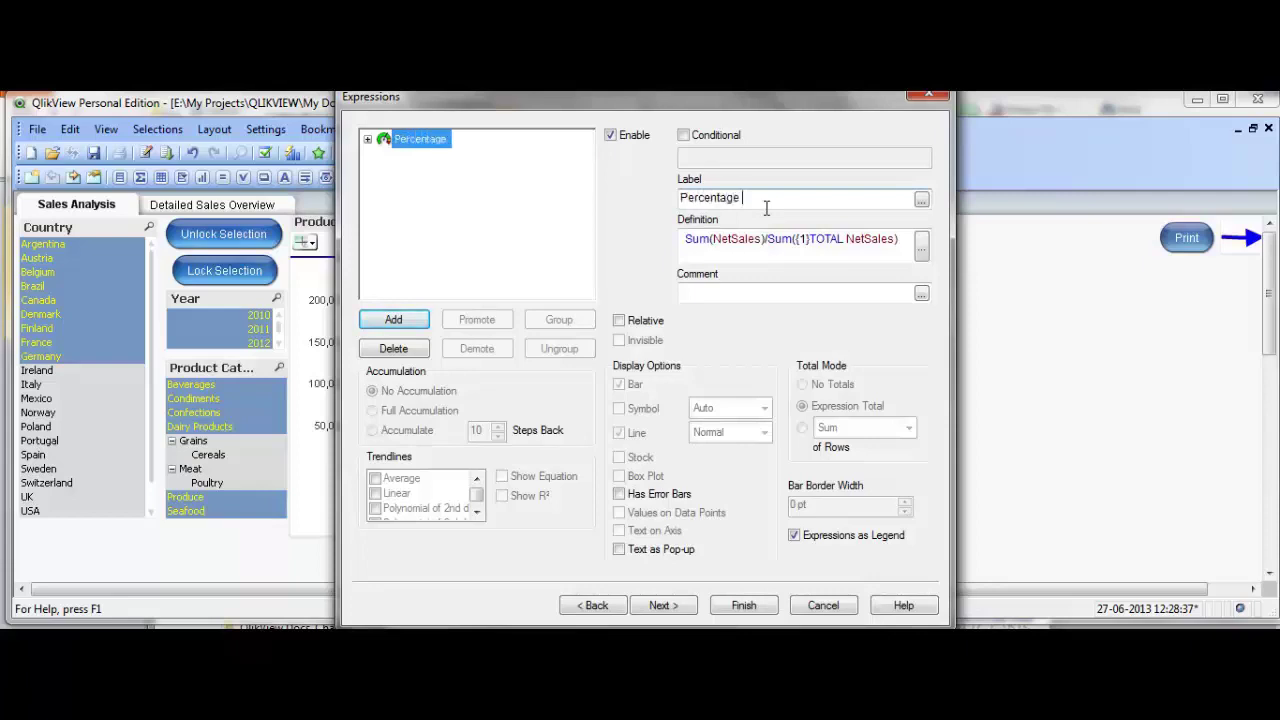
type("of NetSales")
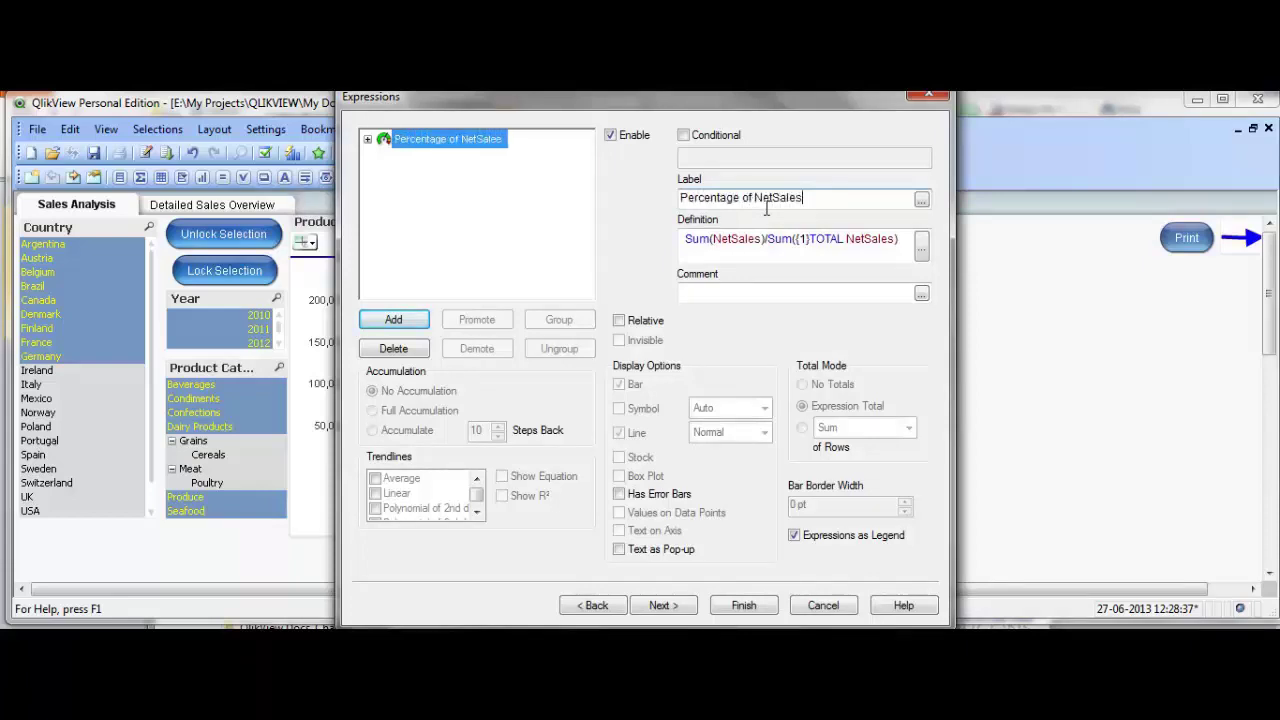
Skip the Sort page and pick the plain, bezel-less gauge look on the Style page
left_click(662, 607)
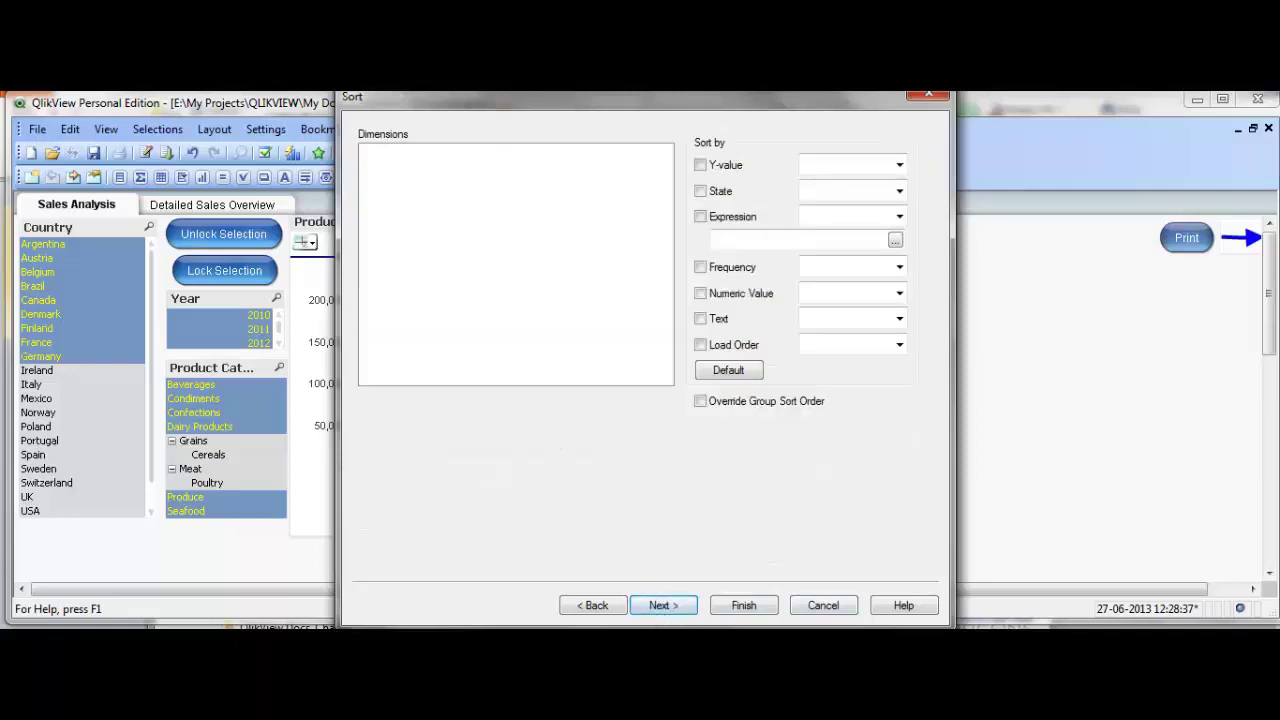
left_click(672, 610)
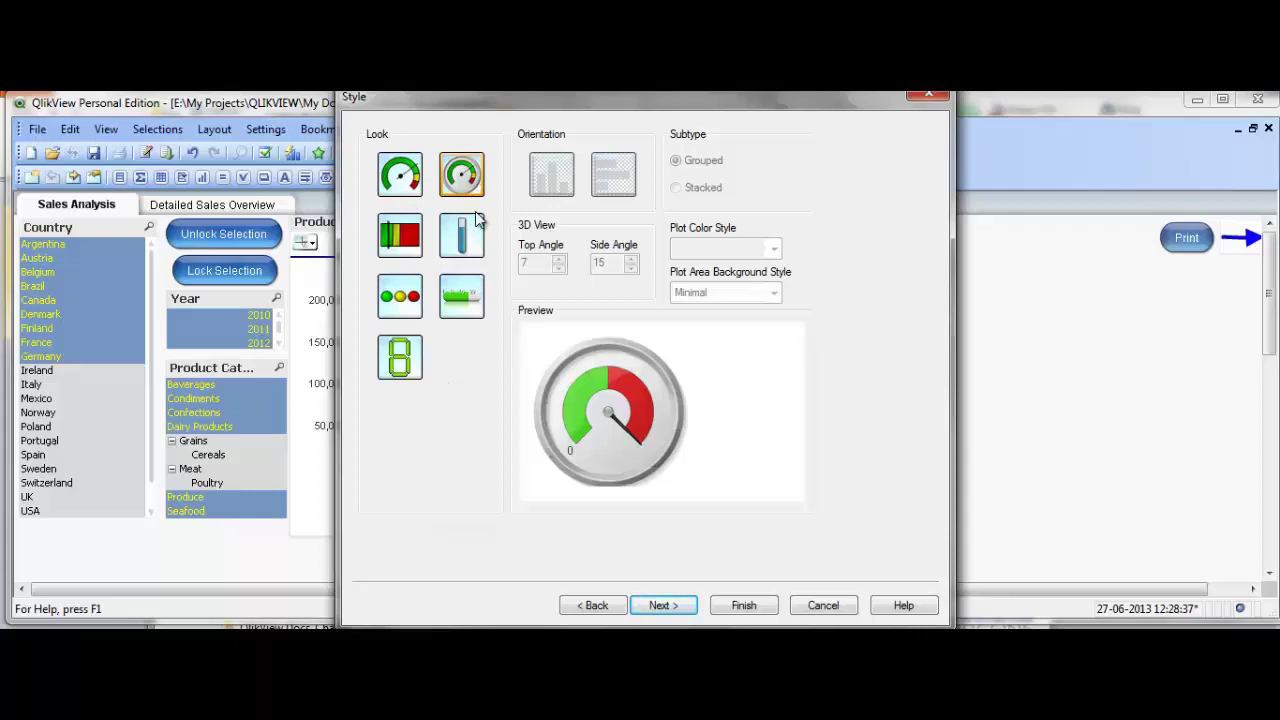
left_click(418, 192)
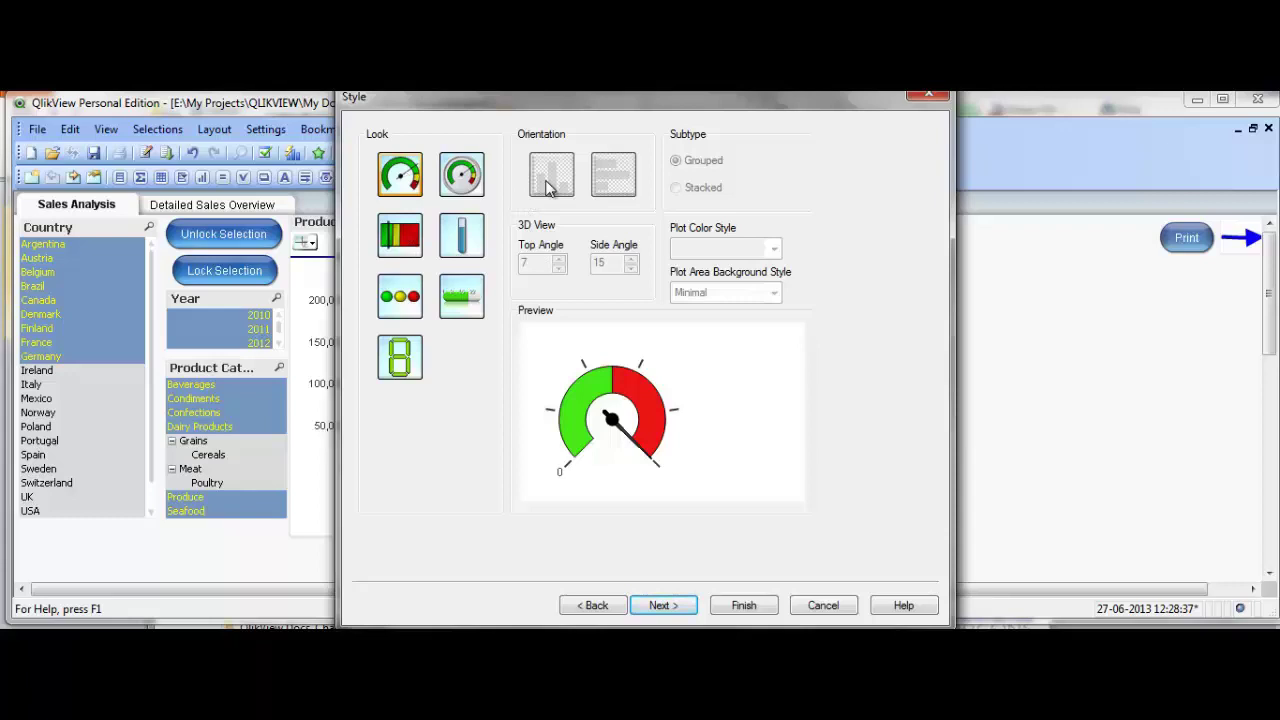
Preview the bar-style gauge in horizontal and vertical orientations, ending on horizontal
left_click(408, 250)
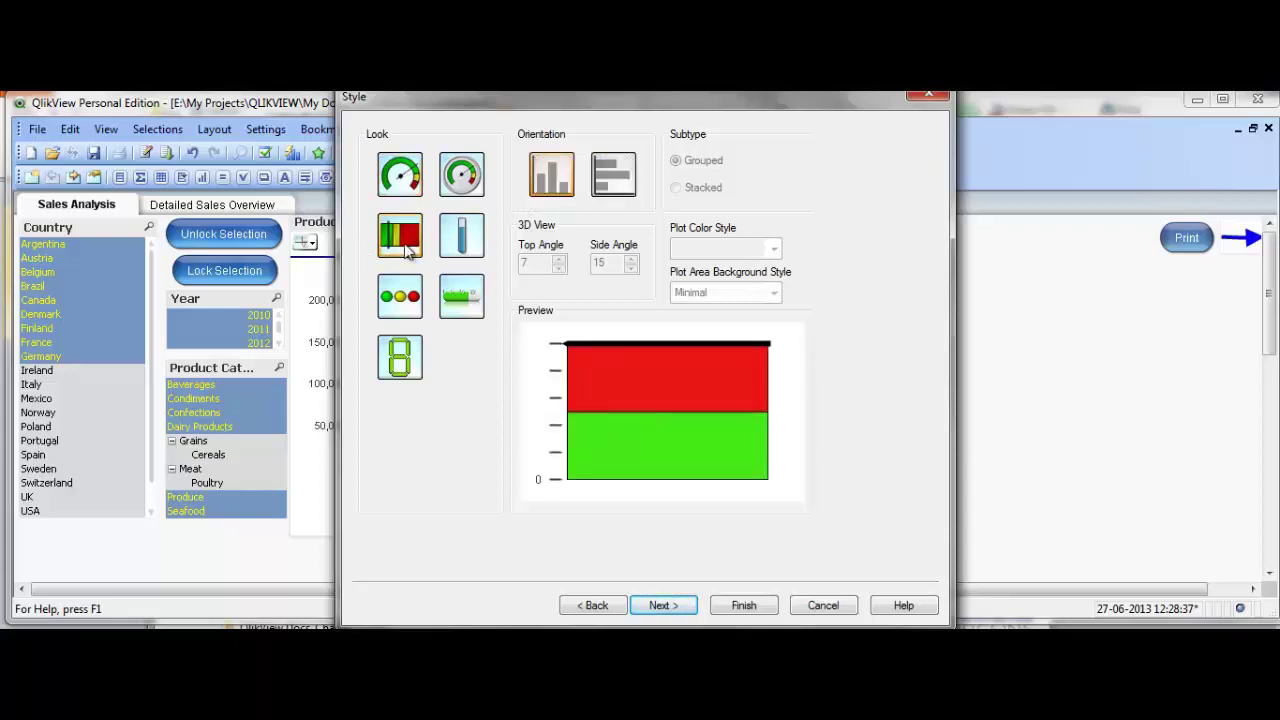
left_click(613, 178)
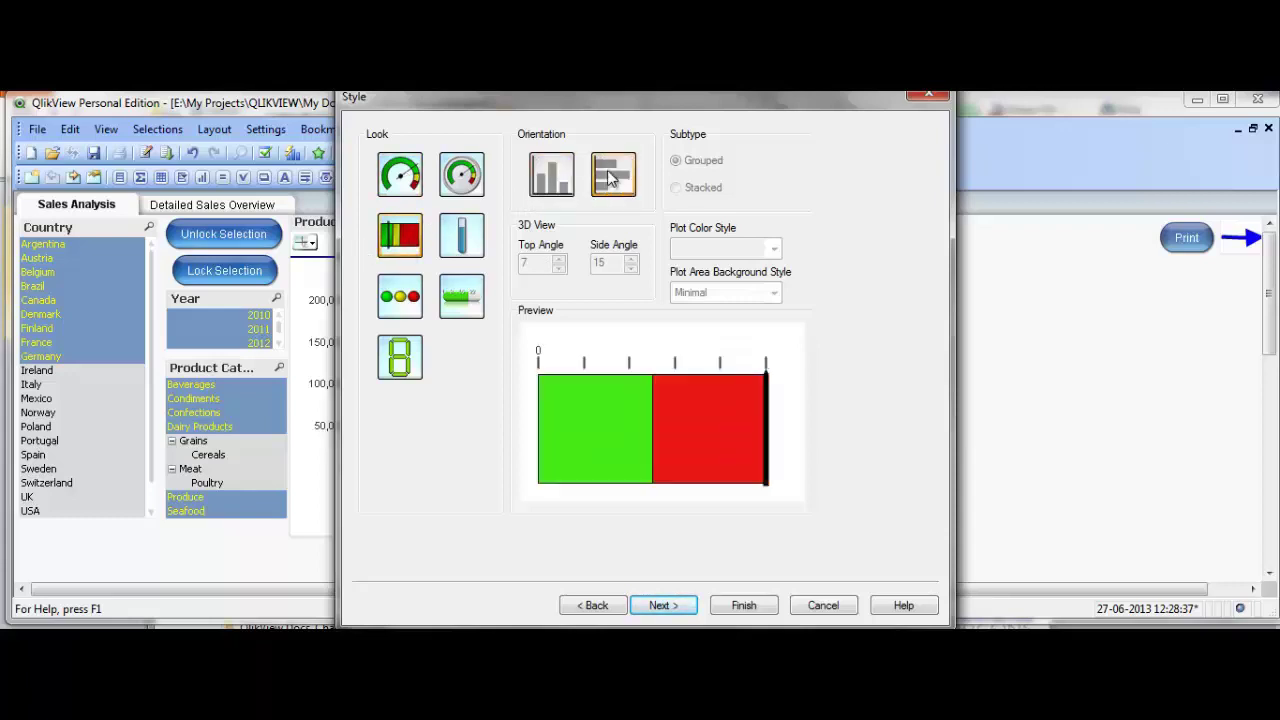
left_click(540, 188)
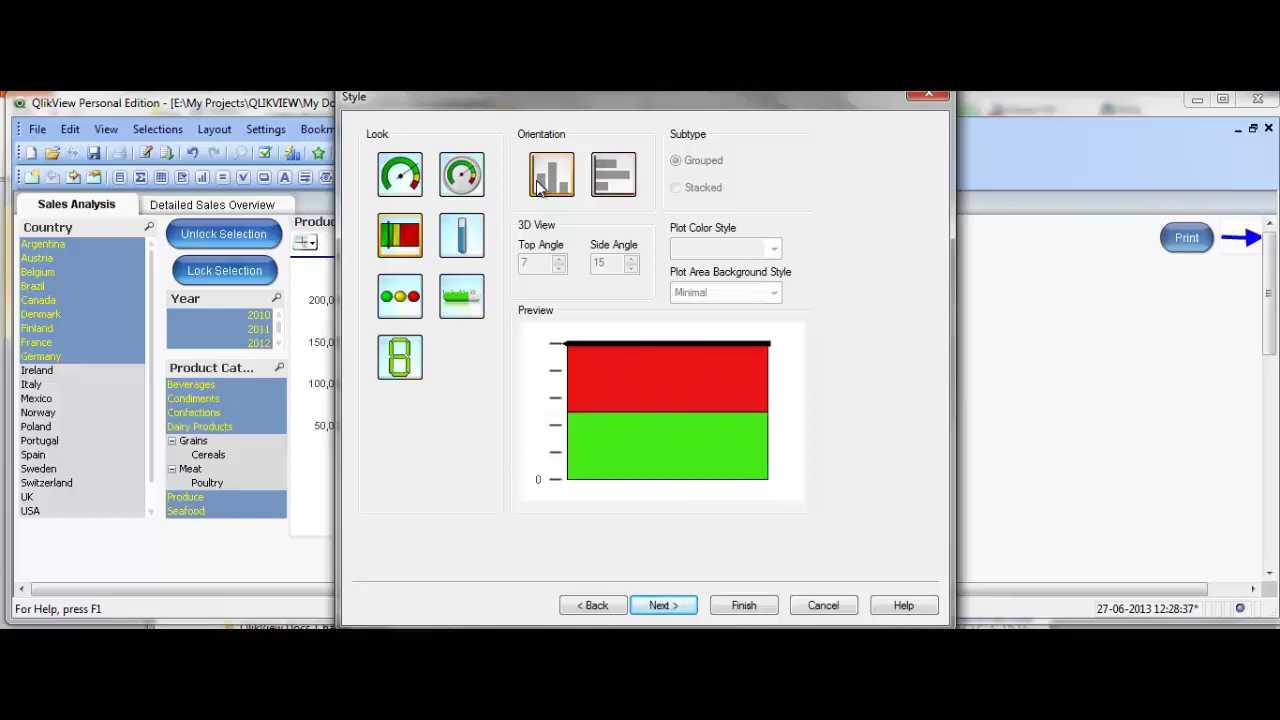
left_click(632, 189)
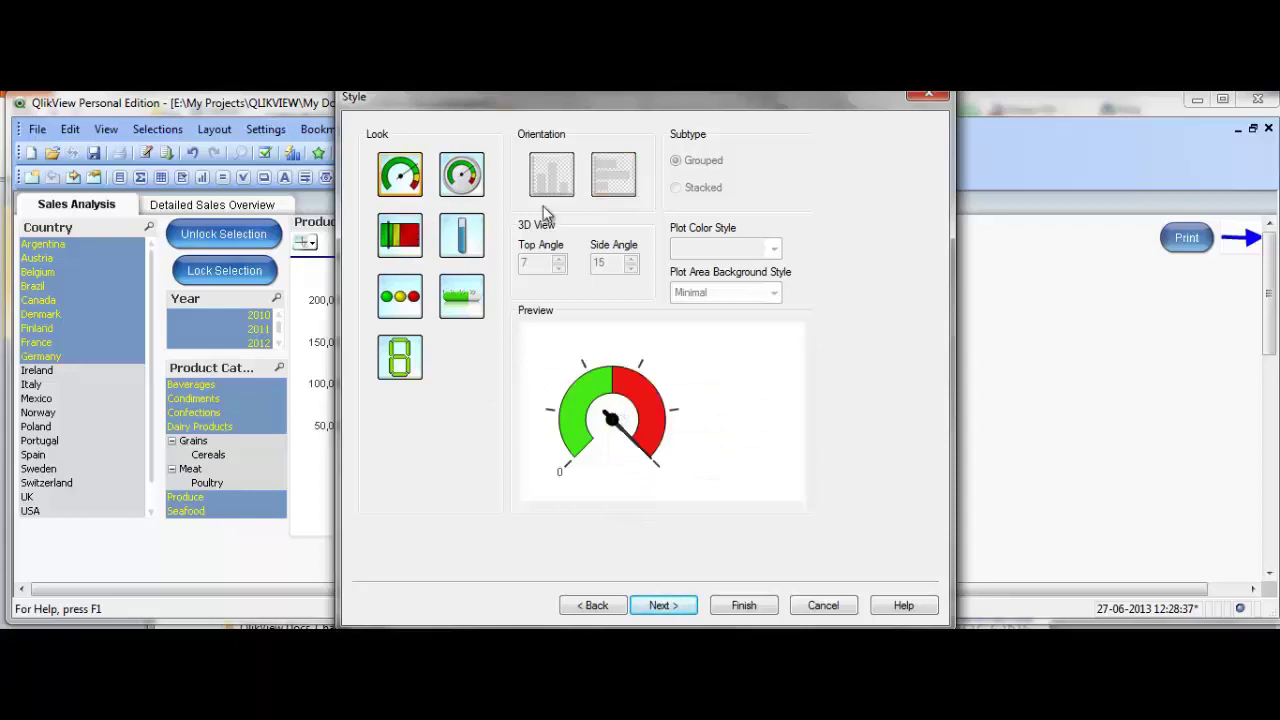
Pass the Presentation settings, keeping the 0 to 1 range and two segments
left_click(668, 605)
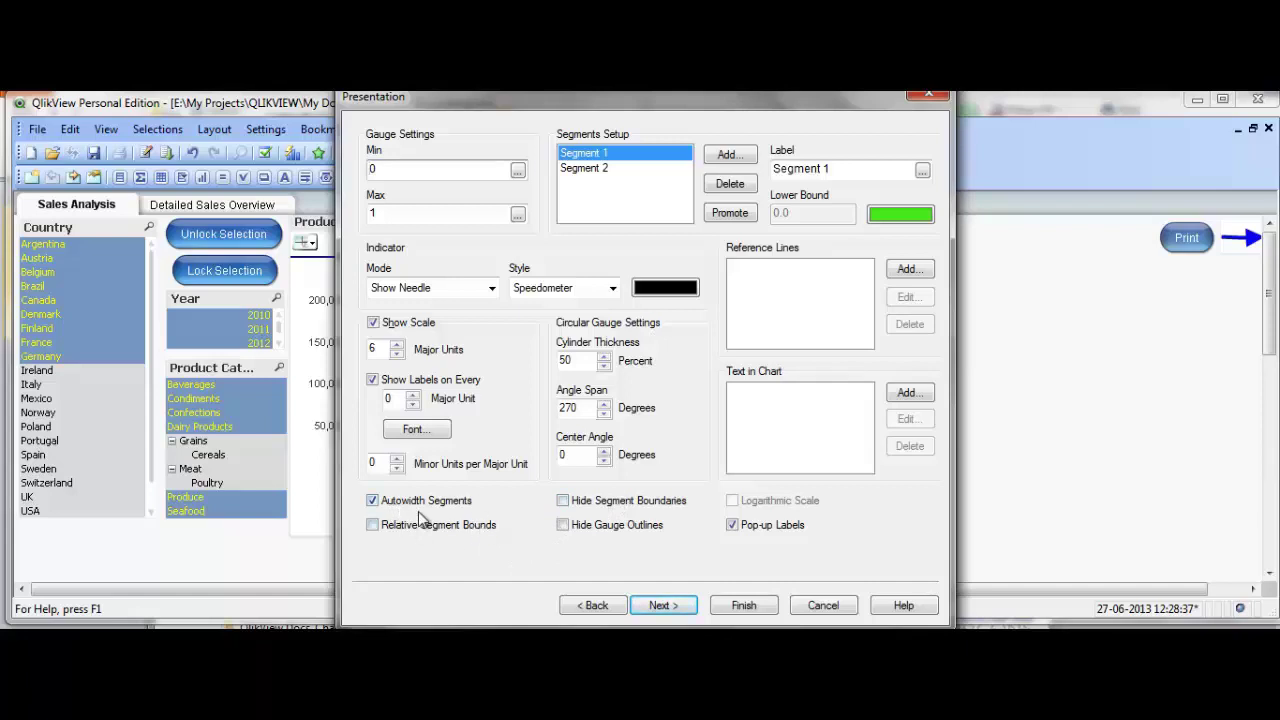
left_click(655, 607)
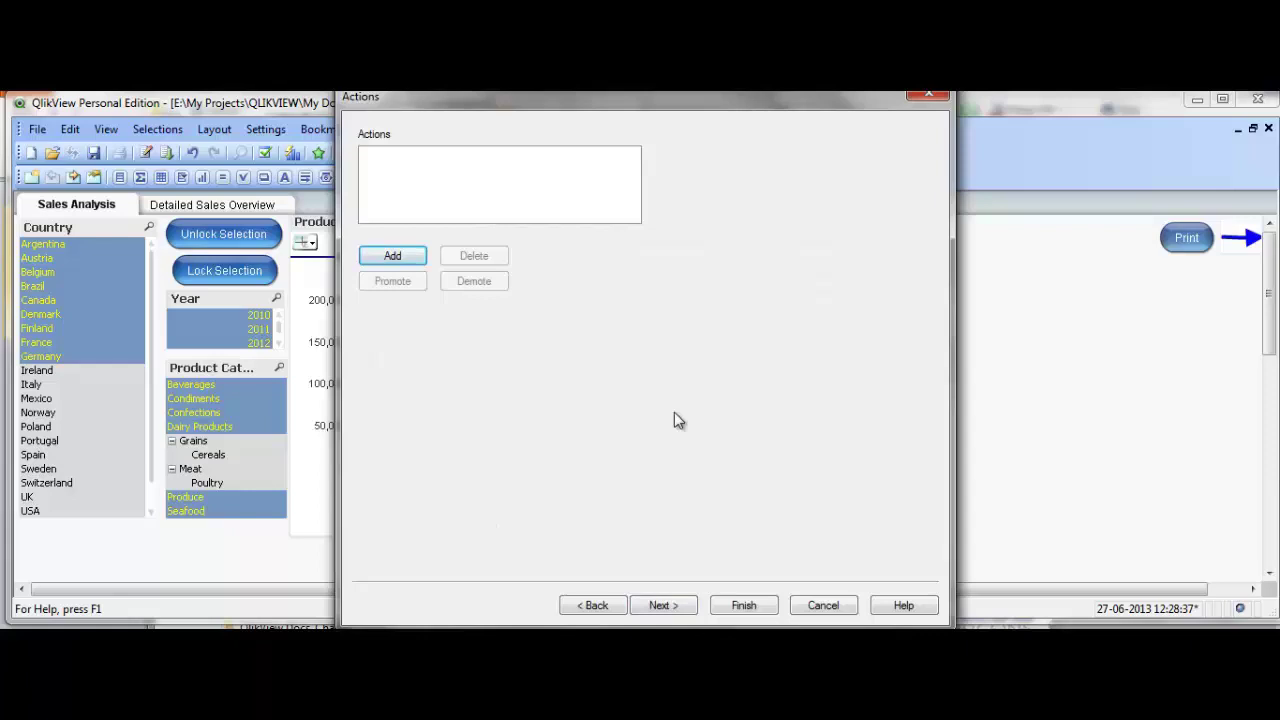
left_click(393, 256)
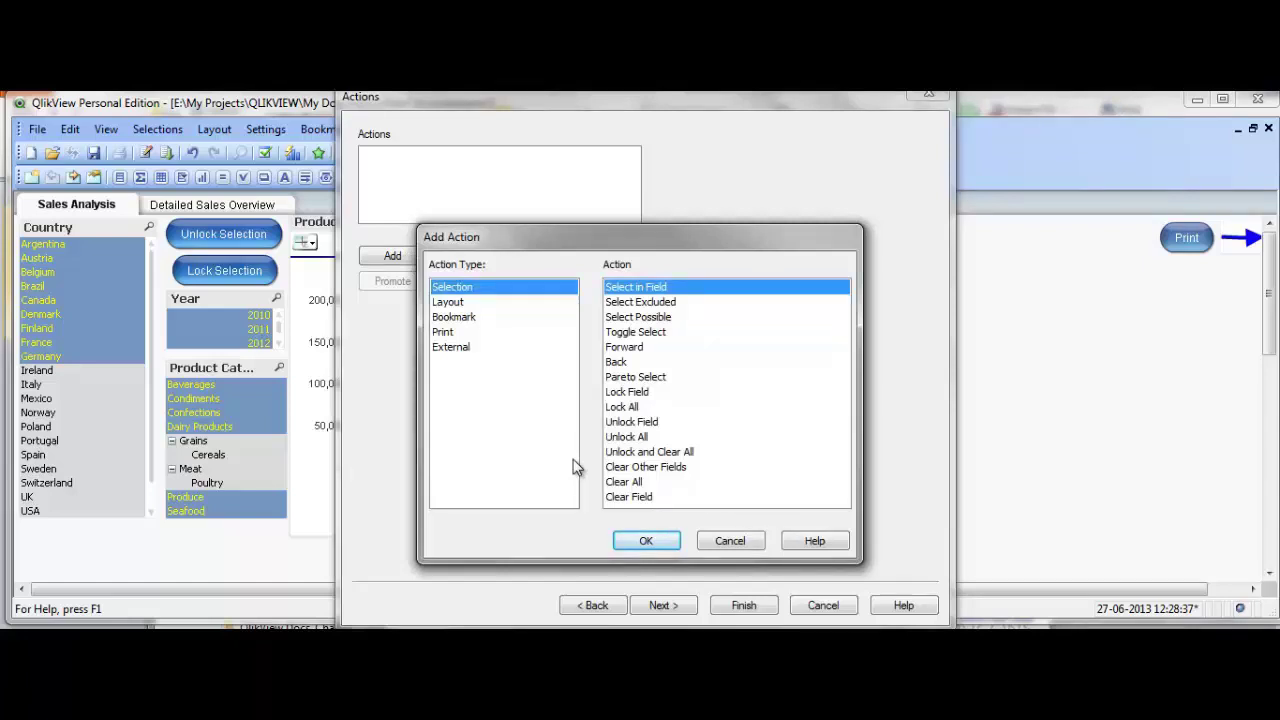
left_click(462, 350)
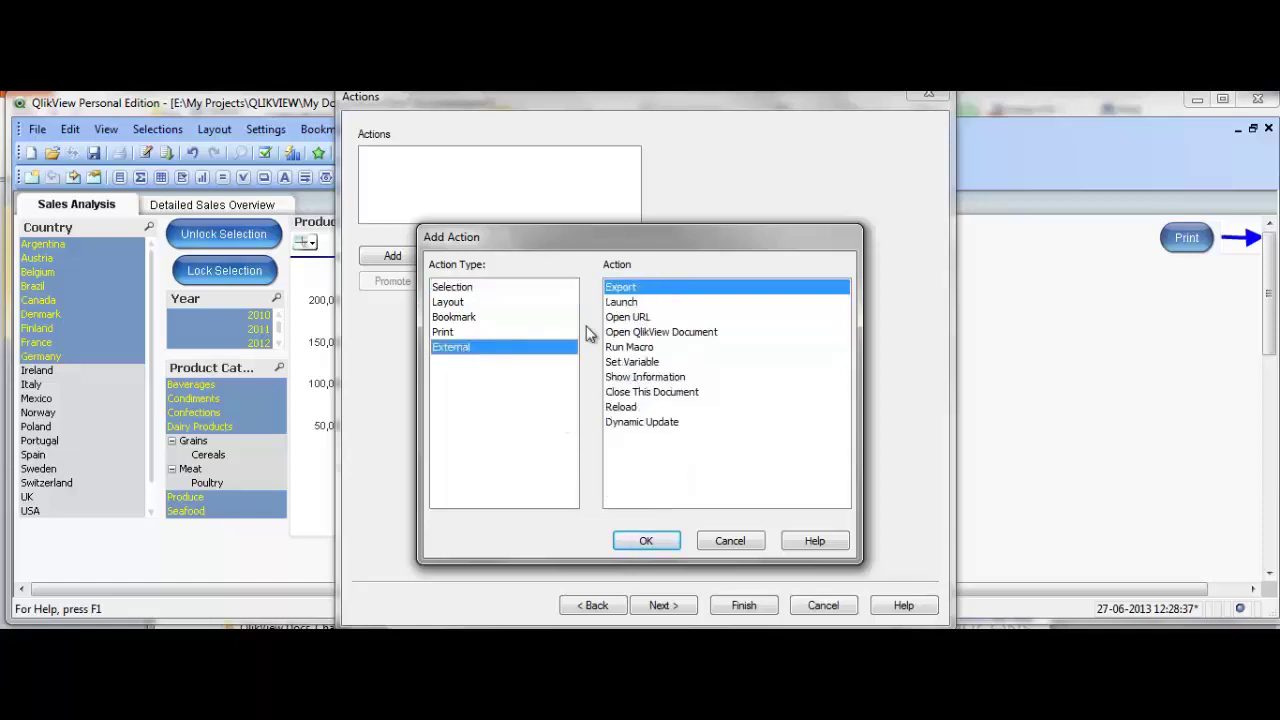
left_click(636, 317)
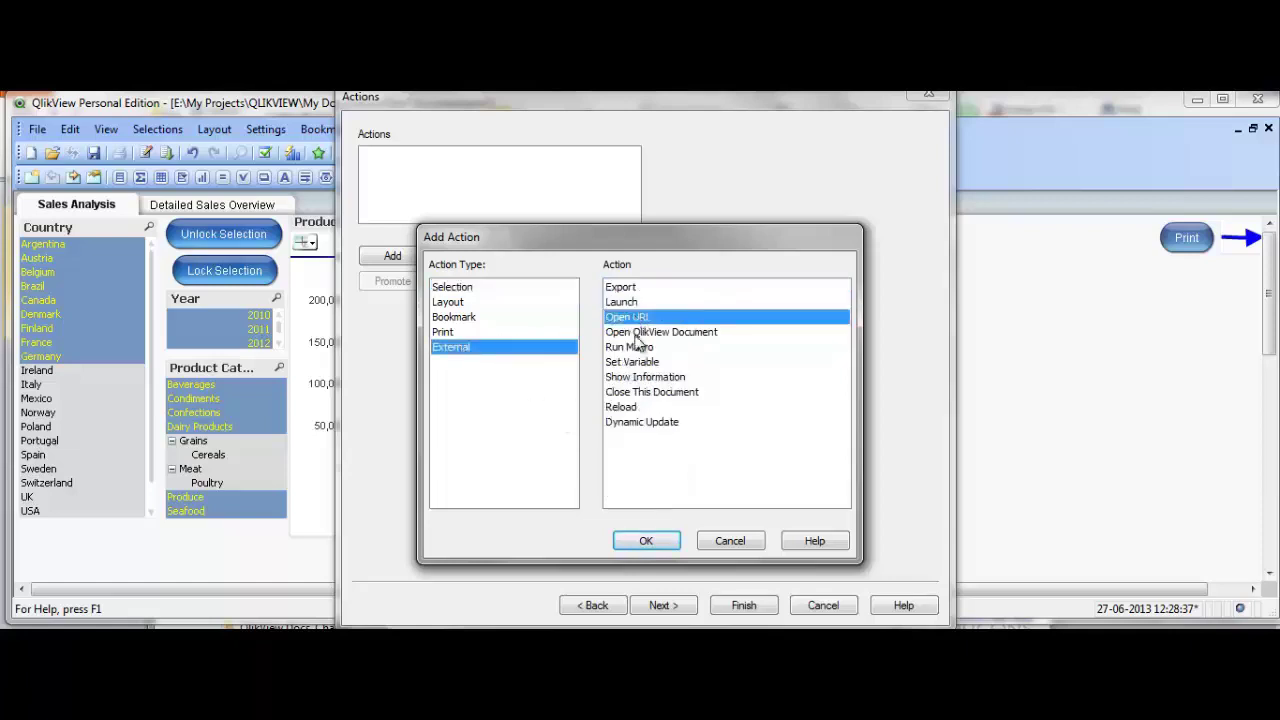
left_click(652, 540)
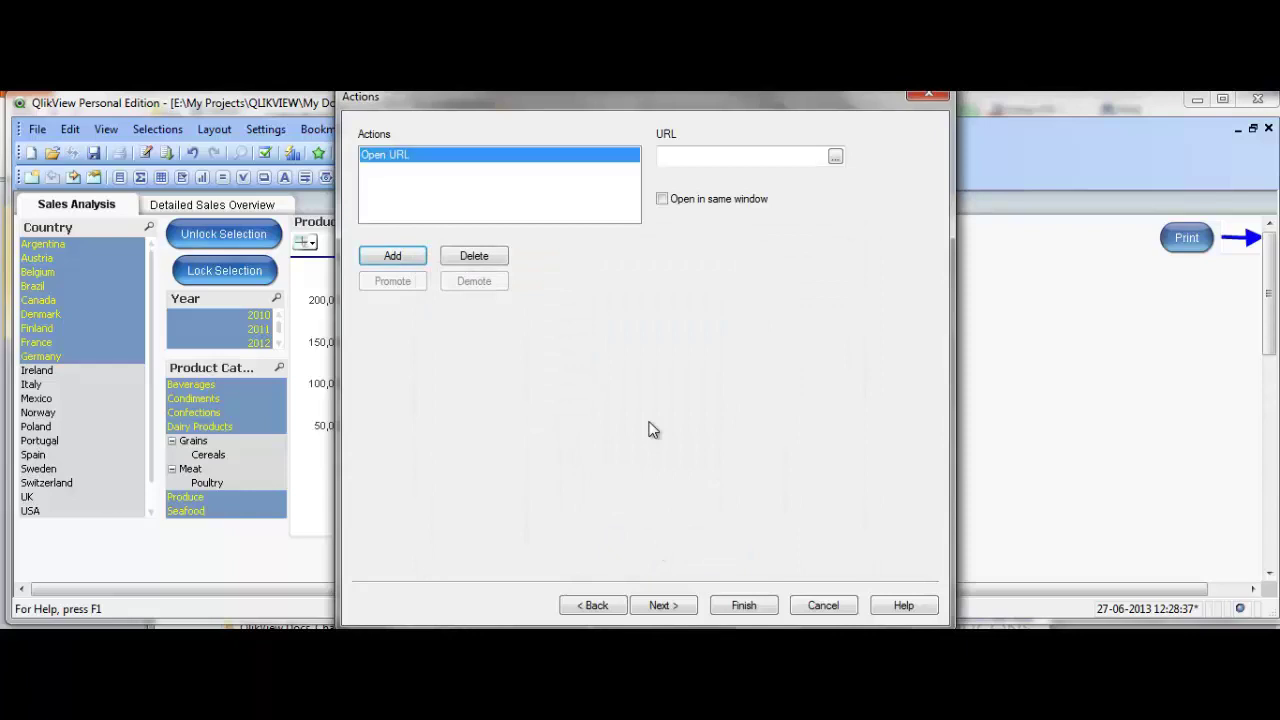
left_click(750, 168)
type("www")
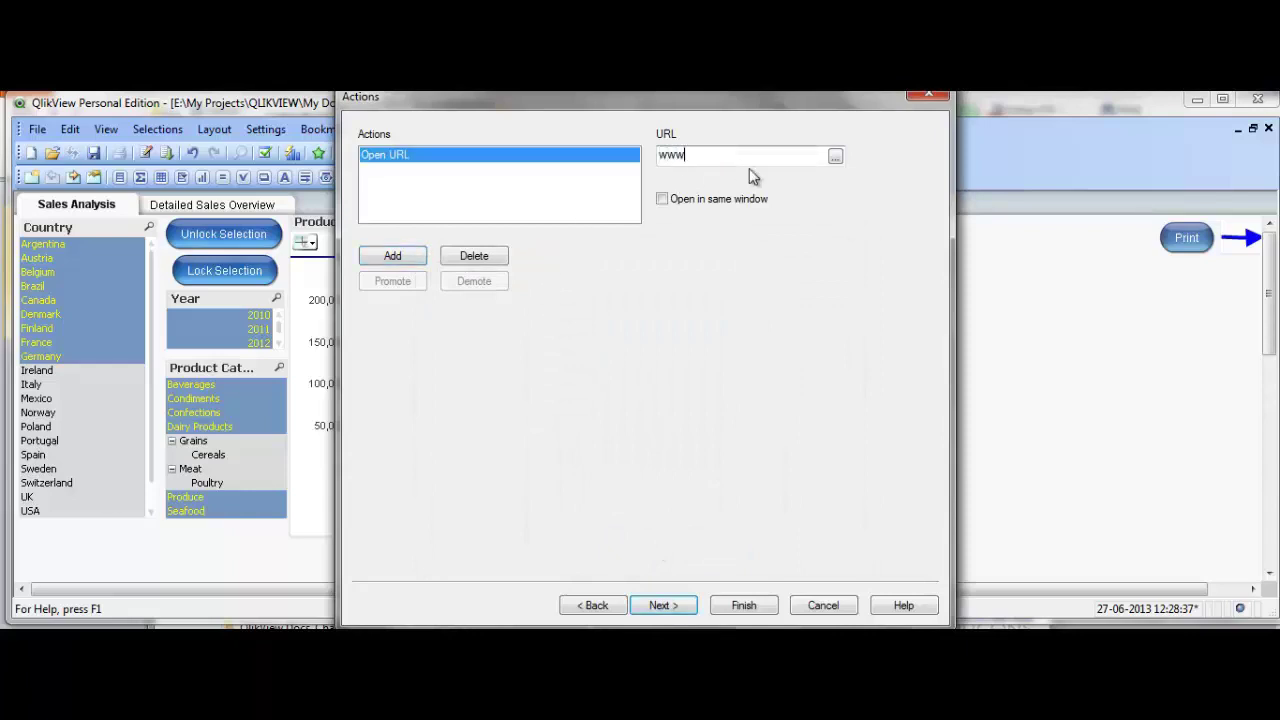
type(".qlikview.com")
Turn on Multicolored for the gauge on the Colors page
left_click(661, 606)
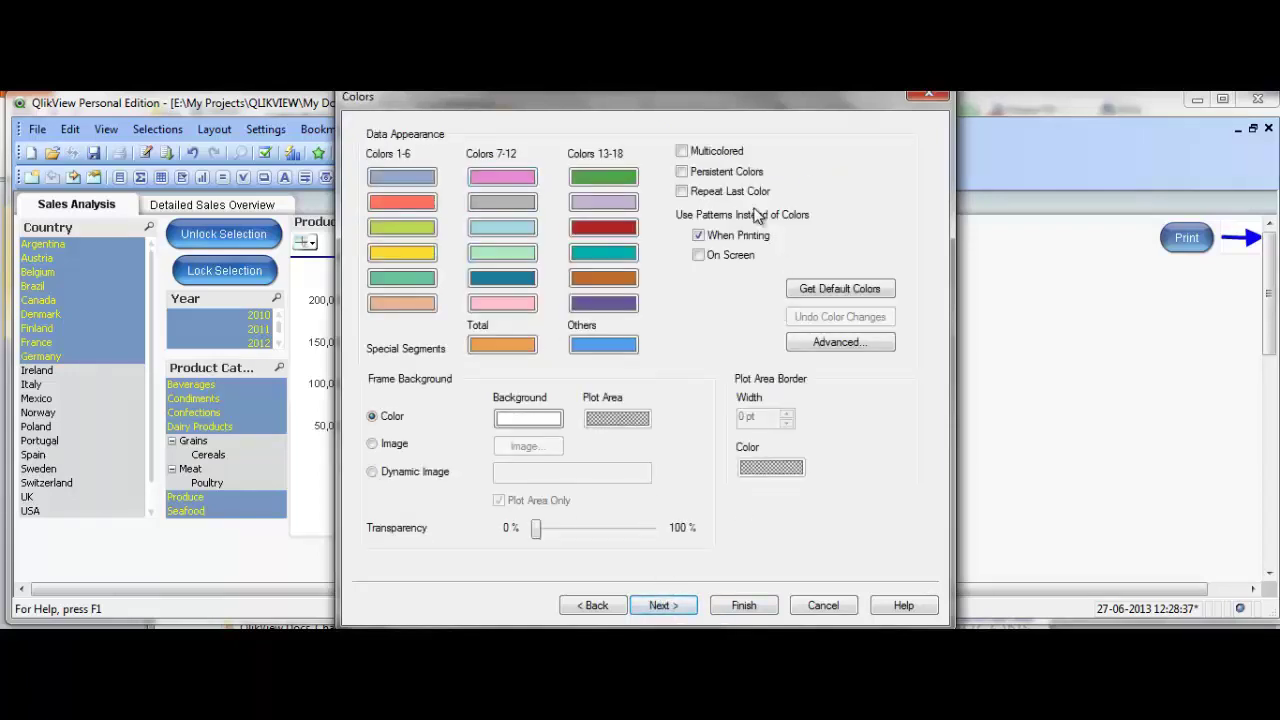
left_click(681, 151)
left_click(687, 607)
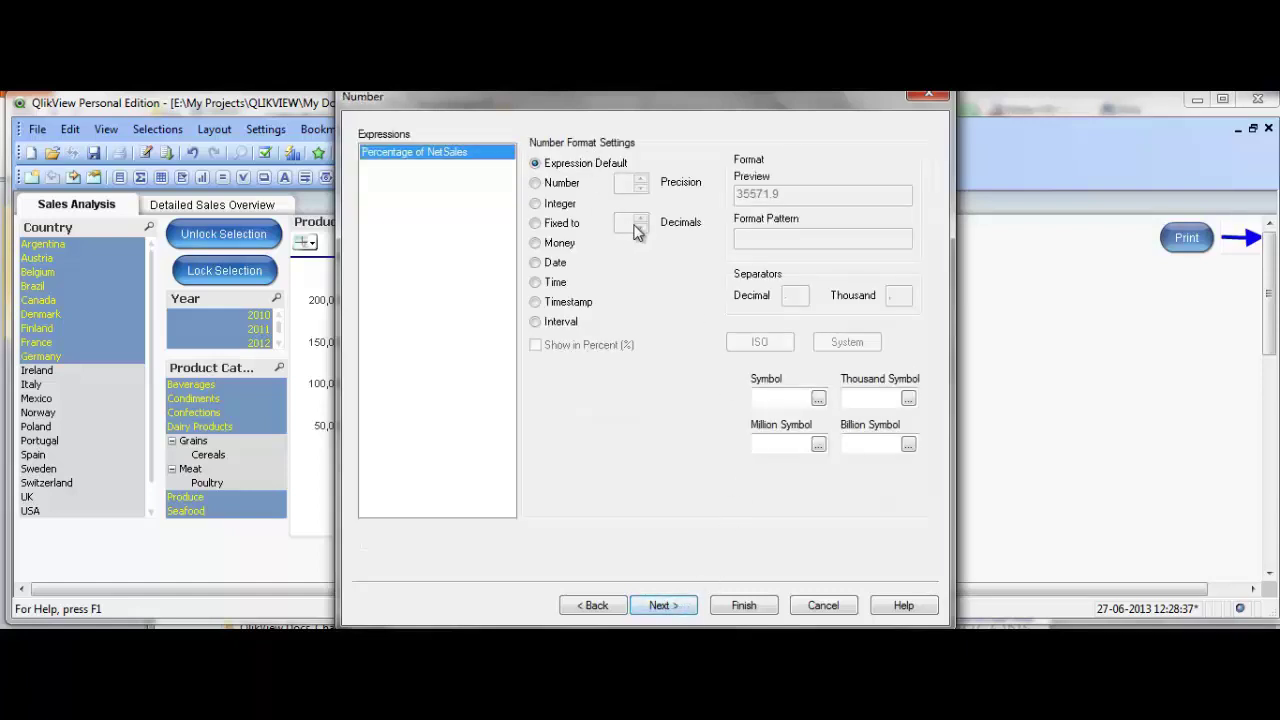
Format the value as fixed to 0 decimals, shown in percent with pattern ##.##%
left_click(537, 225)
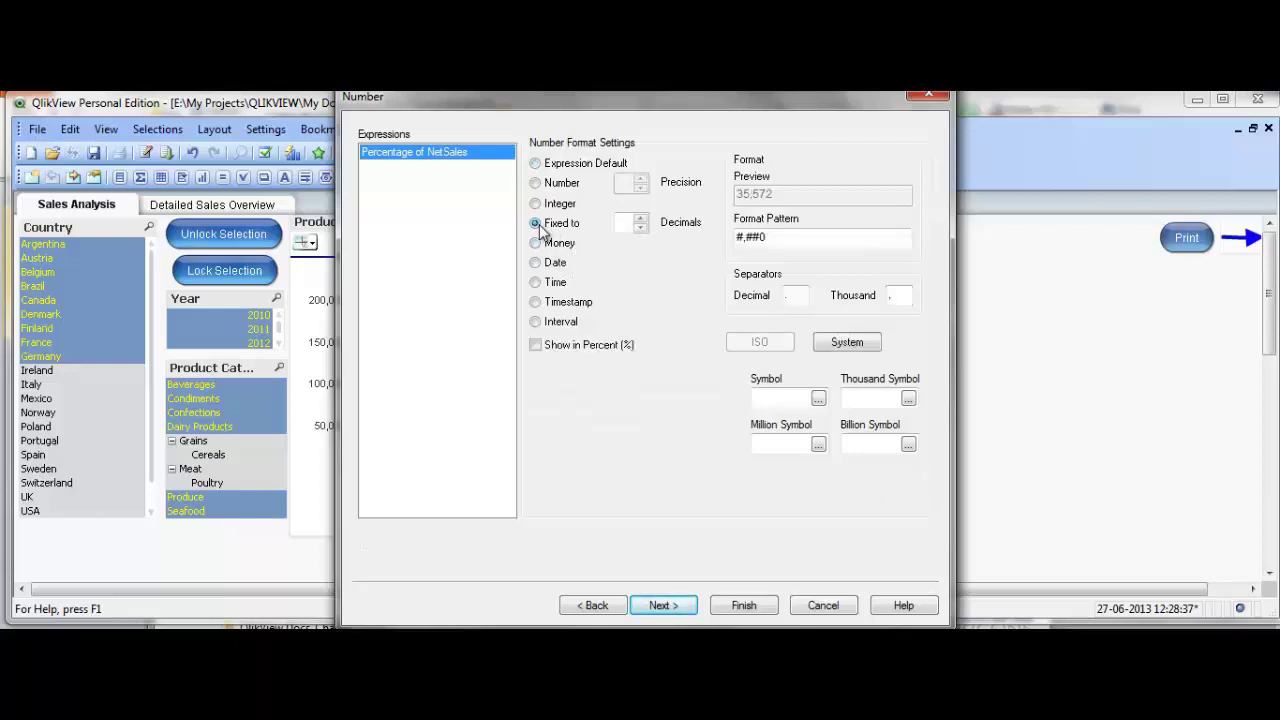
left_click(624, 222)
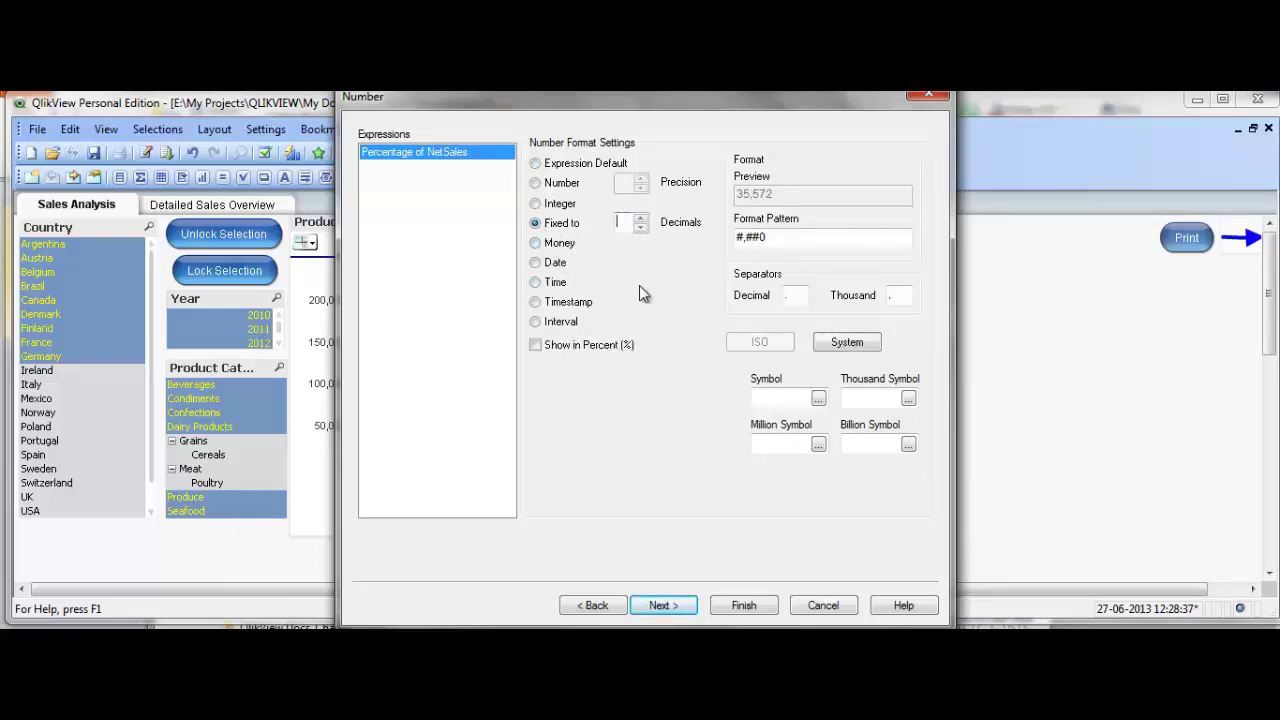
type("0")
left_click(536, 345)
key("BackSpace")
key("BackSpace")
key("BackSpace")
key("BackSpace")
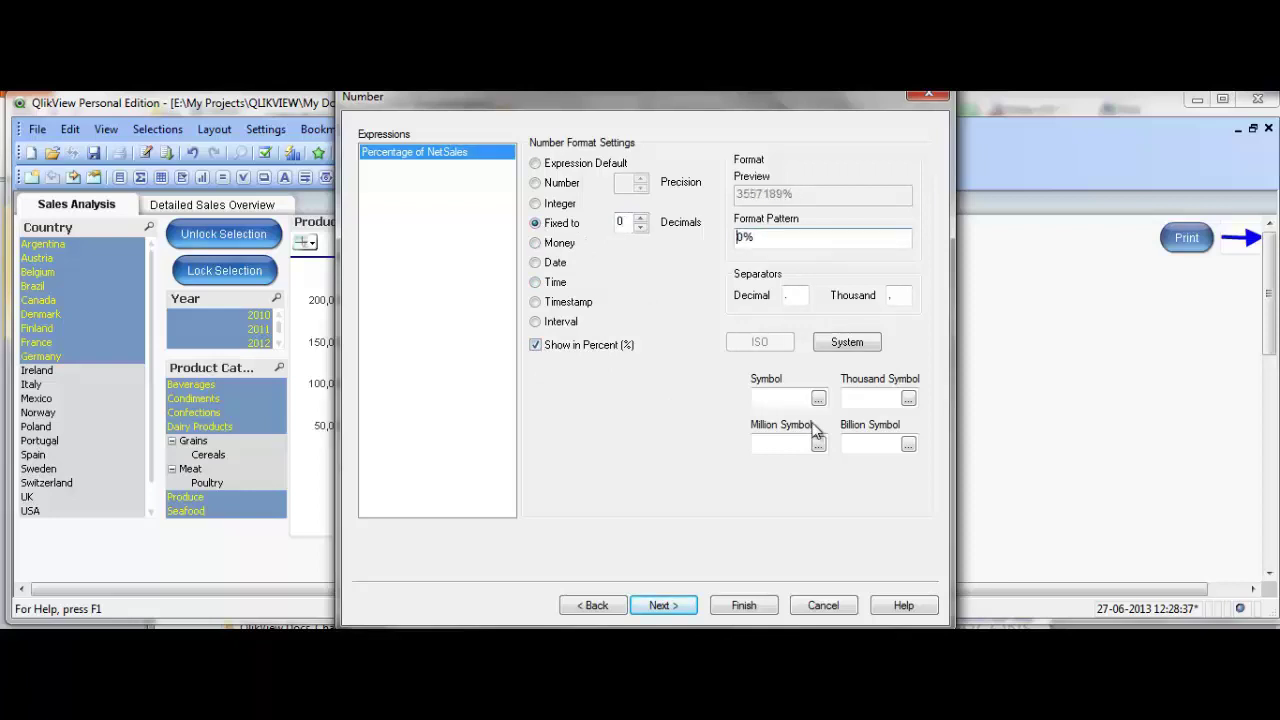
type("##.##")
key("Delete")
left_click(663, 606)
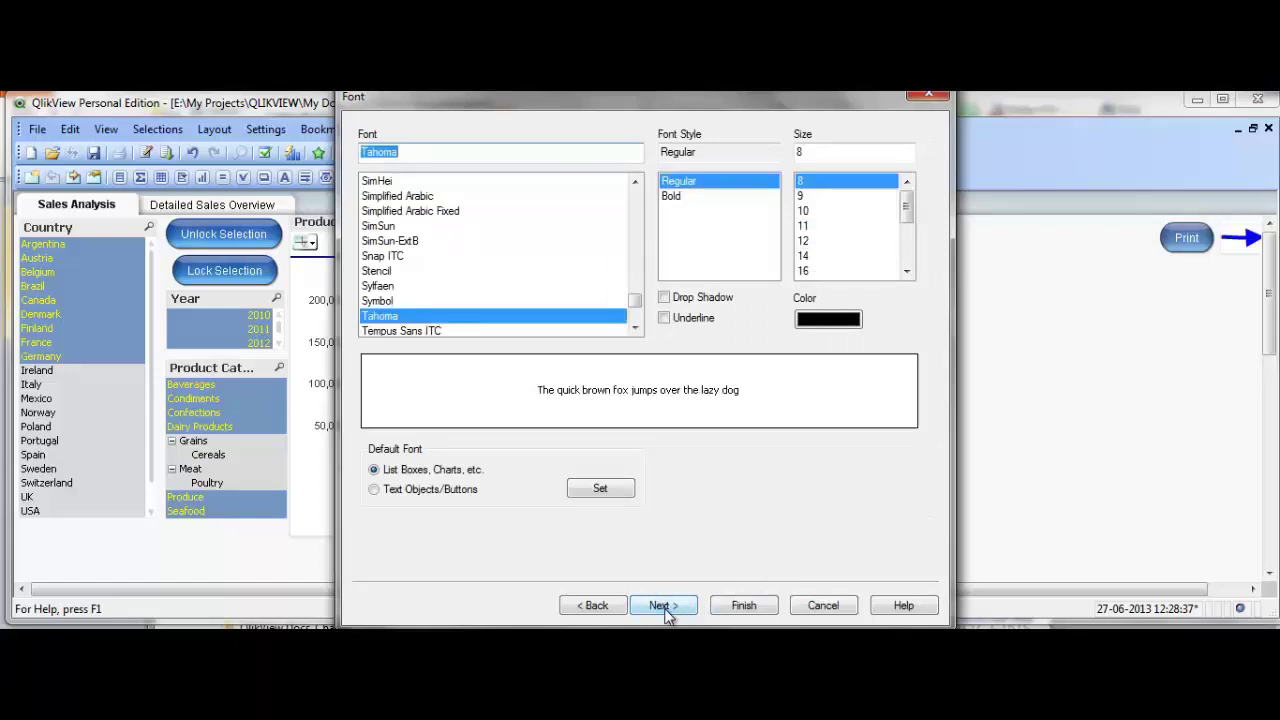
Set the gauge's Shadow Intensity to Soft on the Layout page
left_click(663, 606)
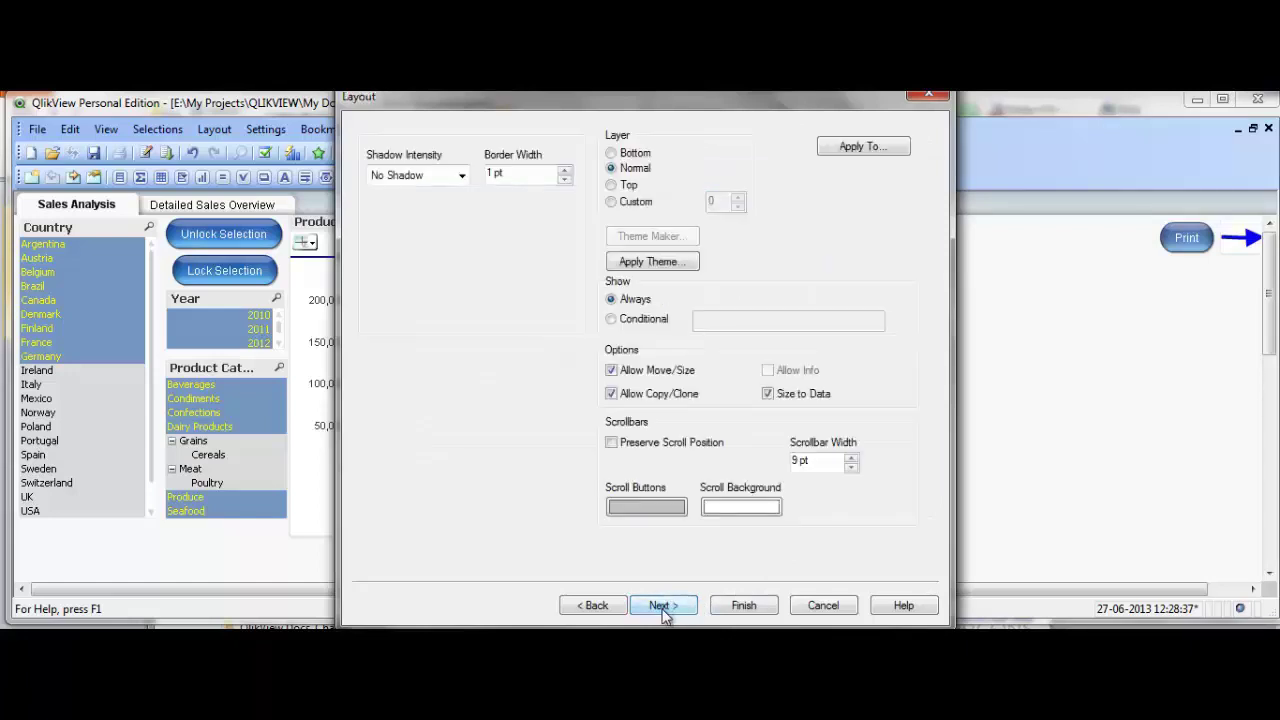
left_click(444, 179)
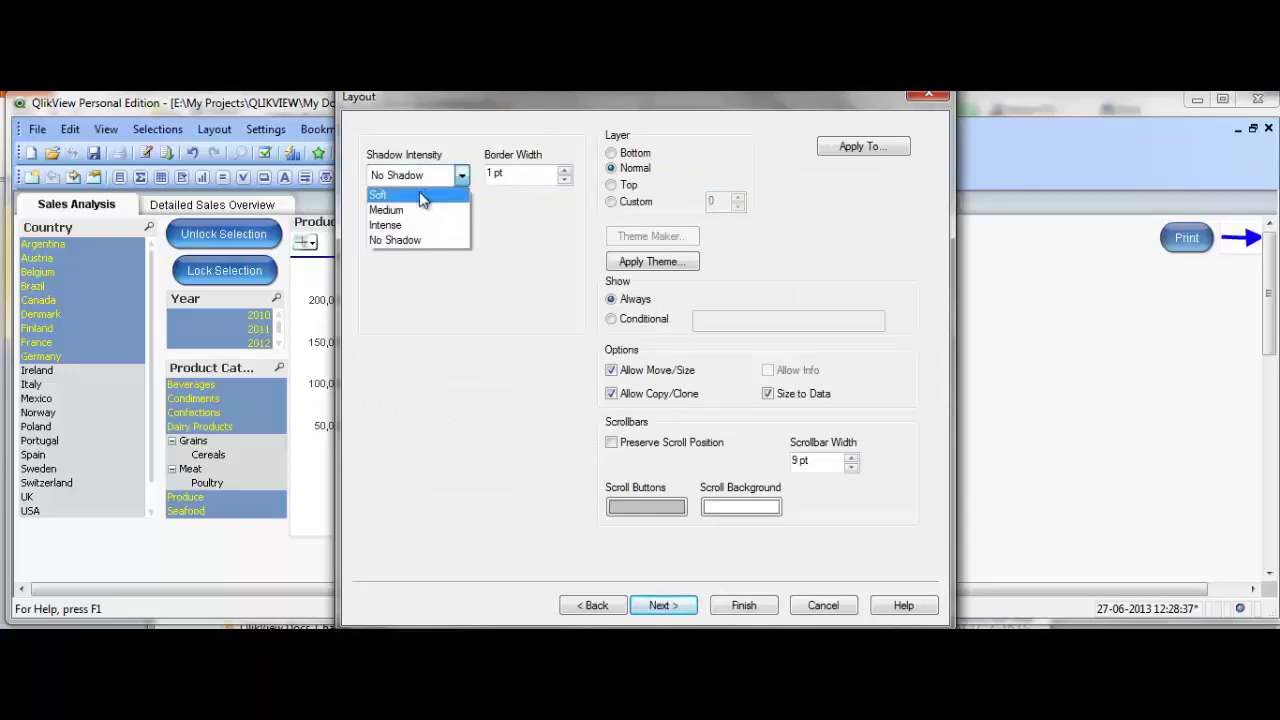
left_click(421, 196)
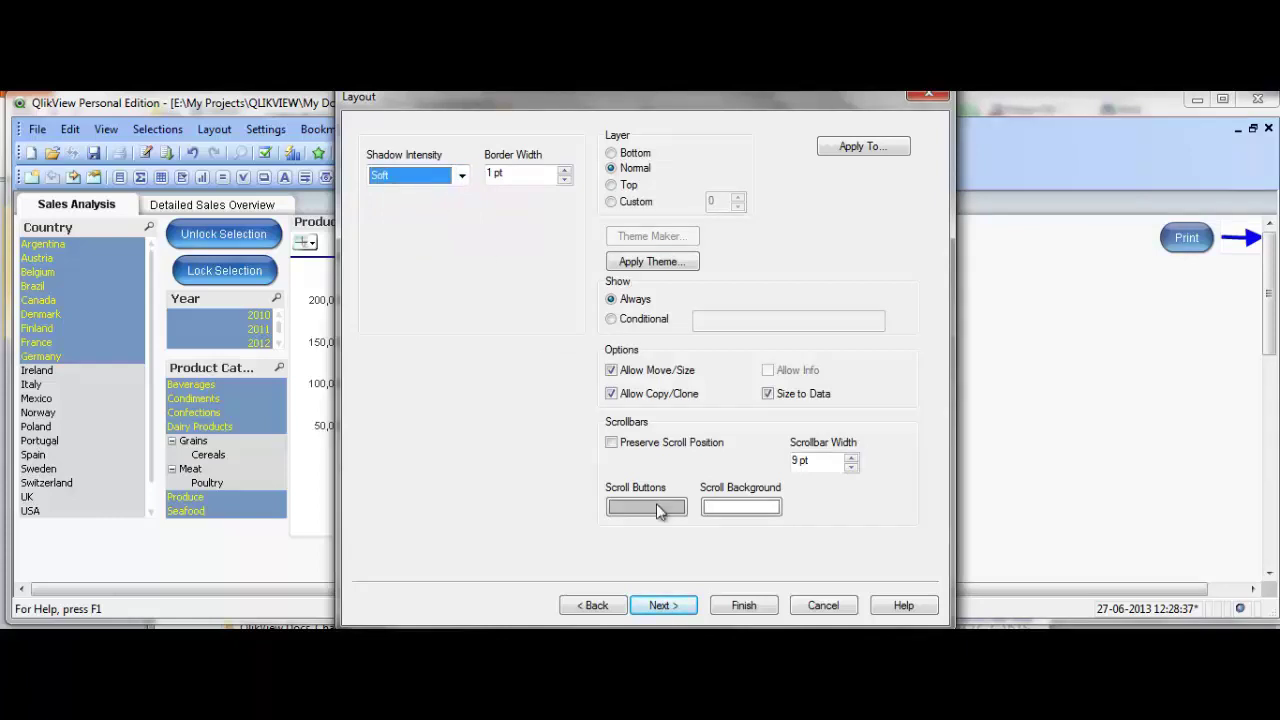
left_click(663, 606)
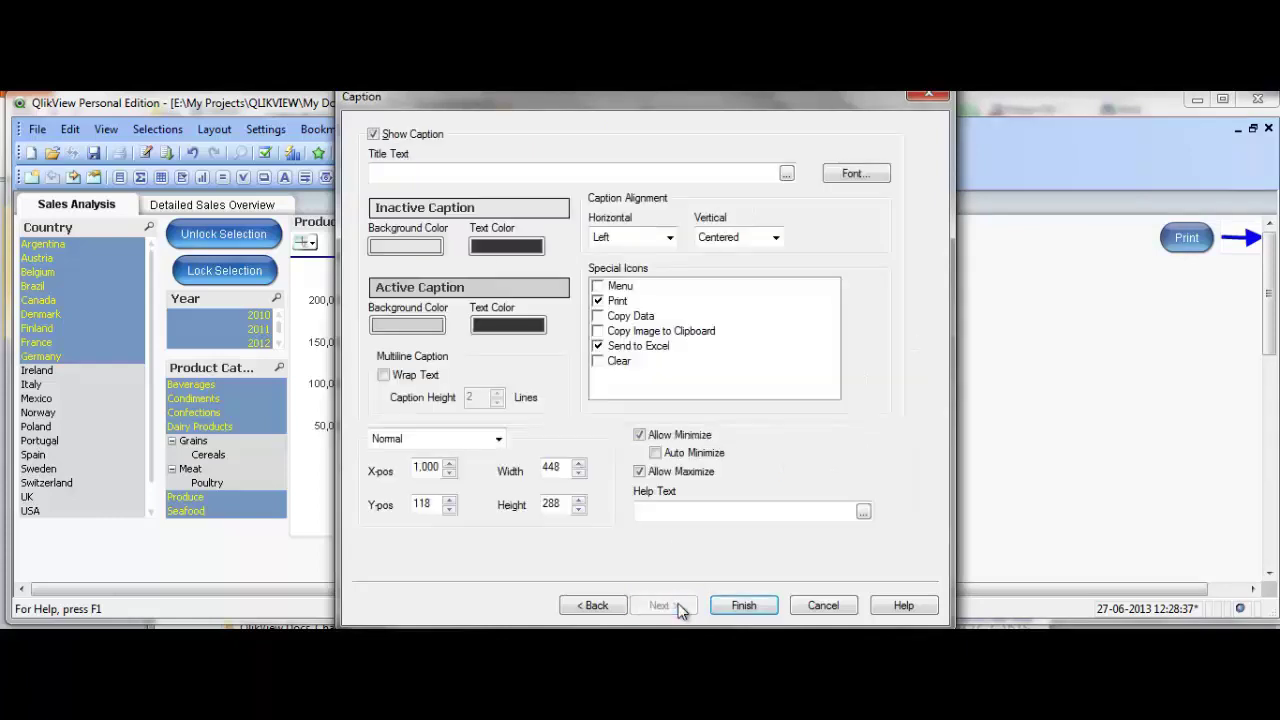
Untick Show Caption and finish the wizard to place the gauge on the sheet
left_click(373, 135)
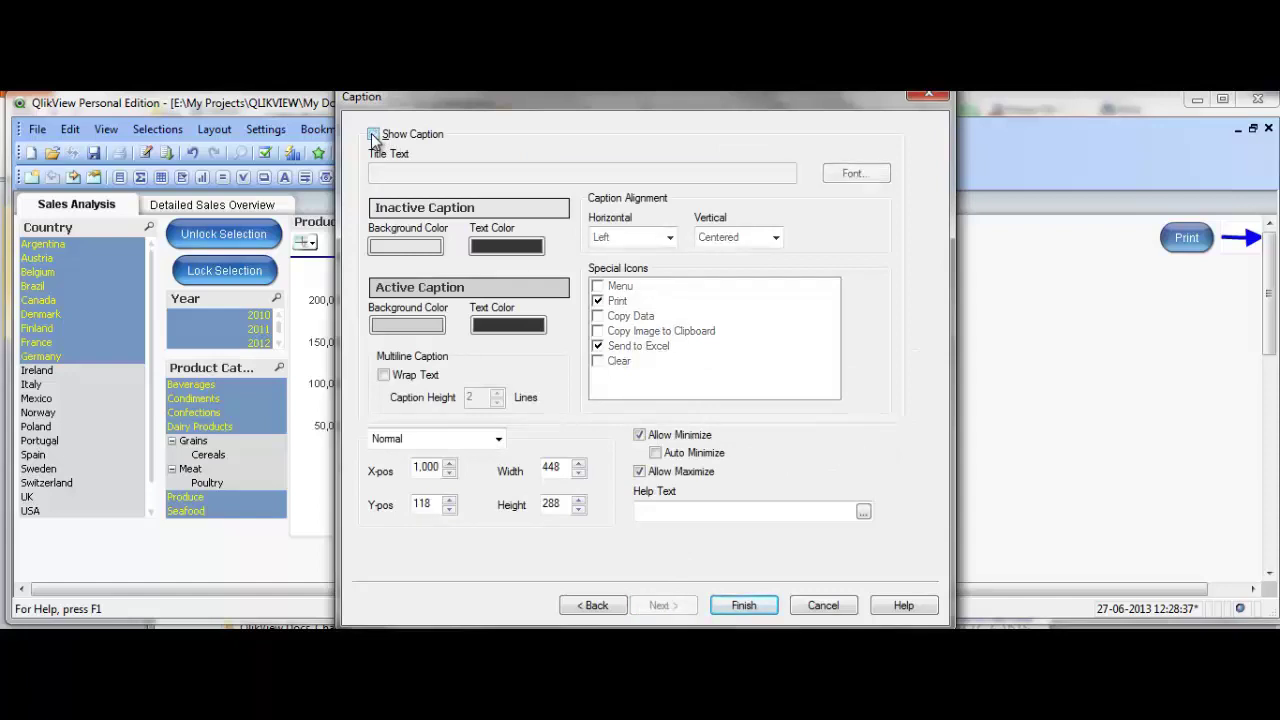
left_click(745, 605)
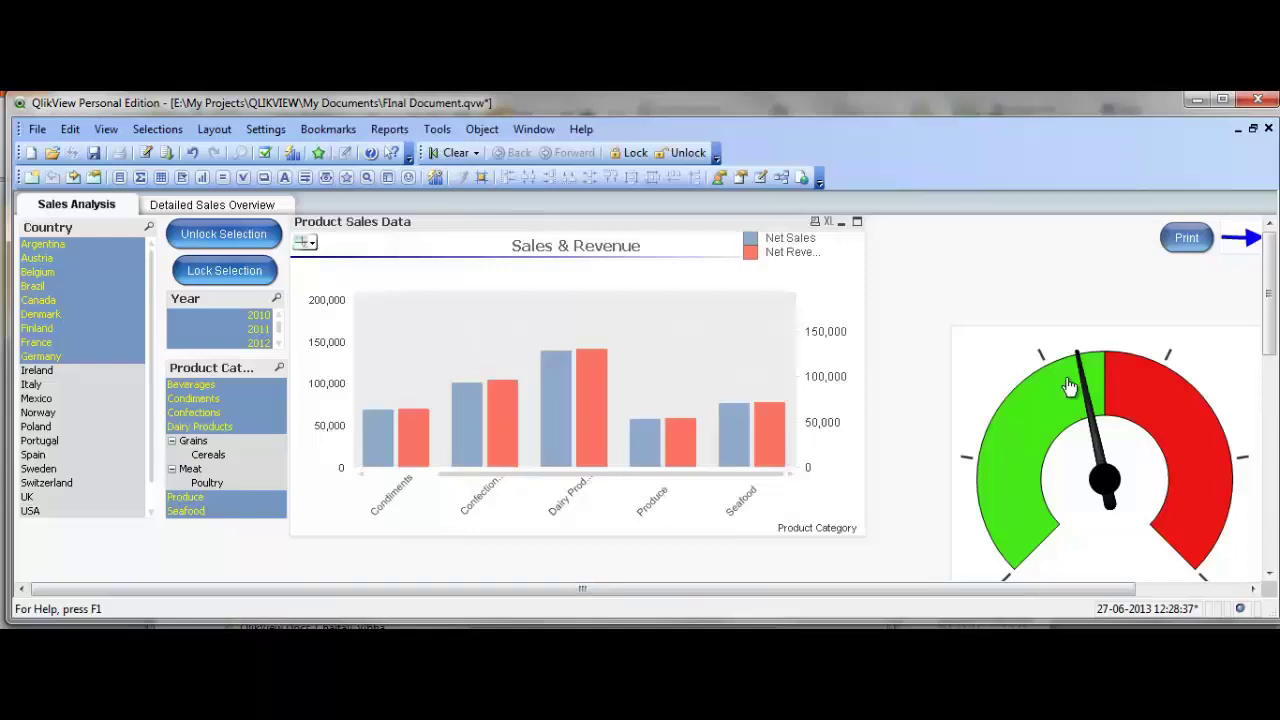
Click the gauge to confirm it opens qlikview.com in Internet Explorer
left_click(1069, 387)
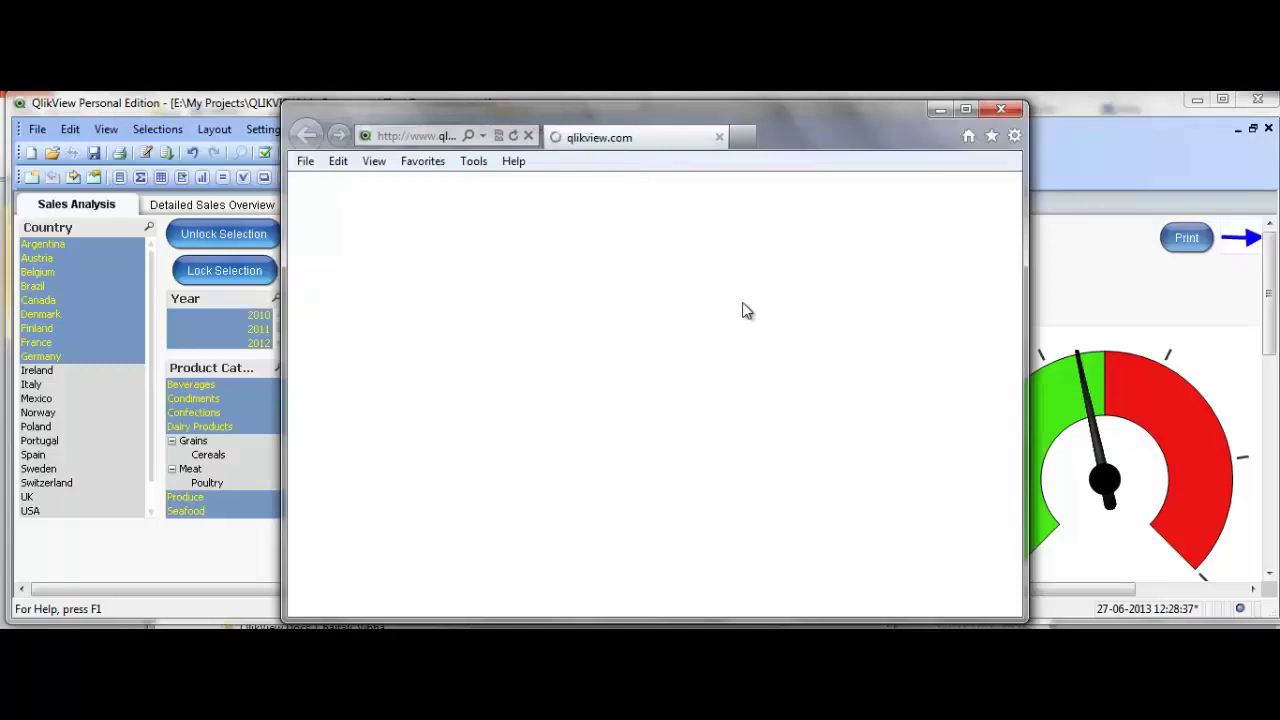
scroll(703, 519, "down", 1)
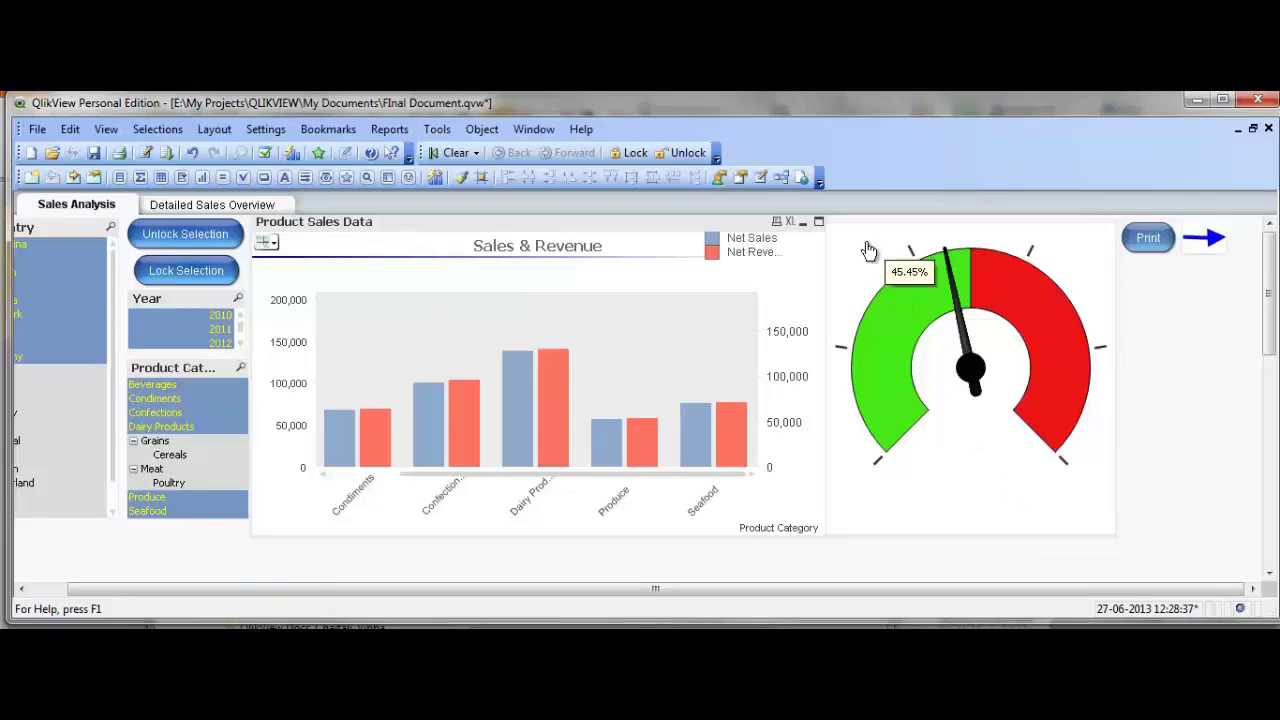
Unlock selections and step through Beverages, Confections and Poultry, ending with only Produce selected
left_click(182, 245)
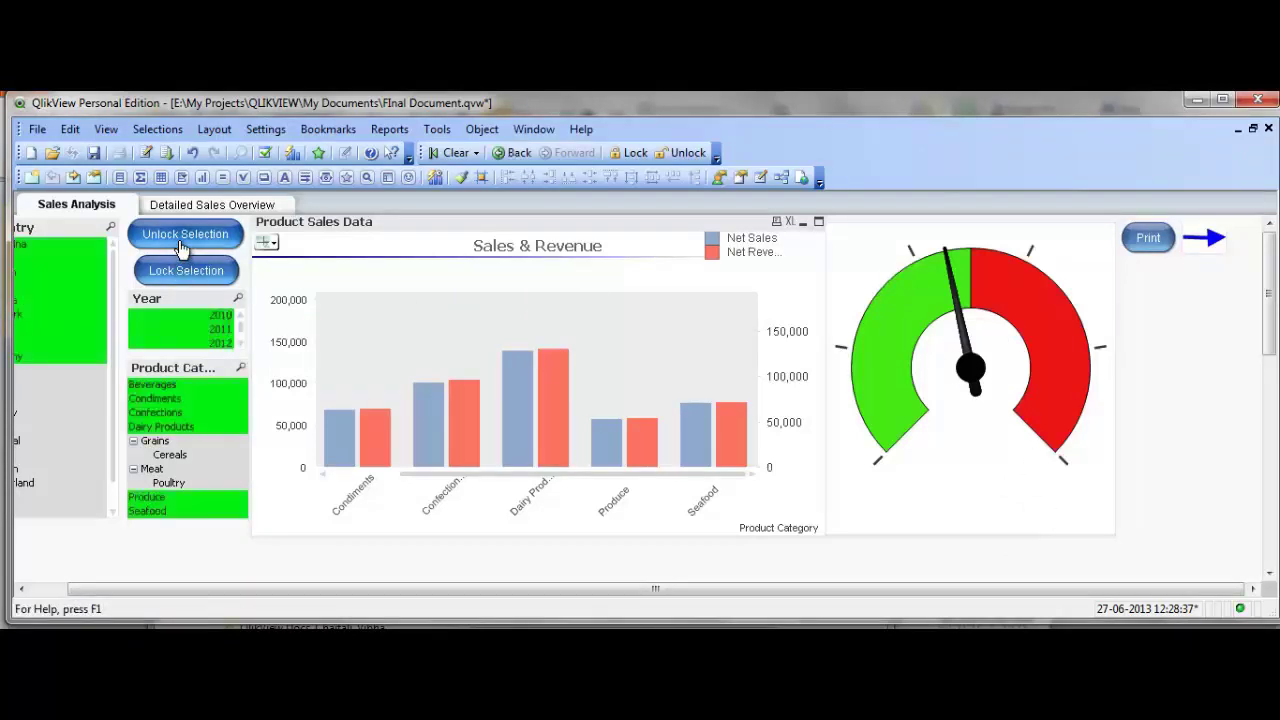
left_click(192, 386)
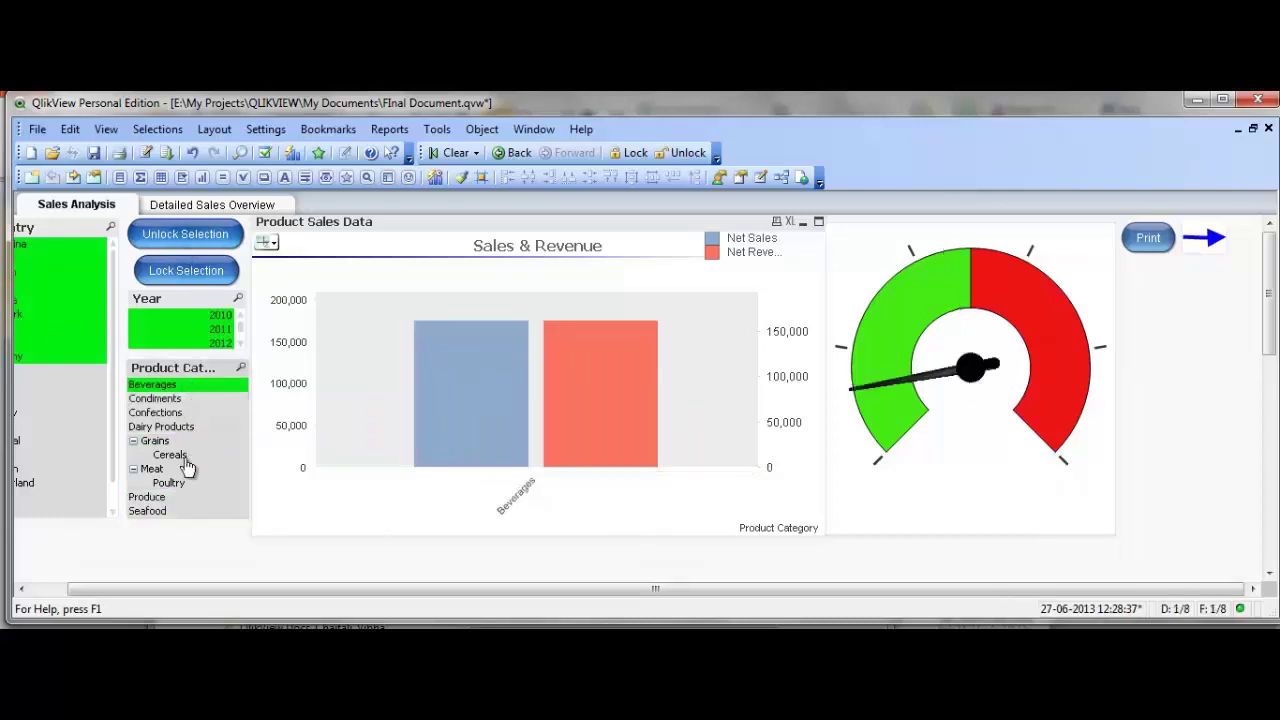
left_click(176, 414)
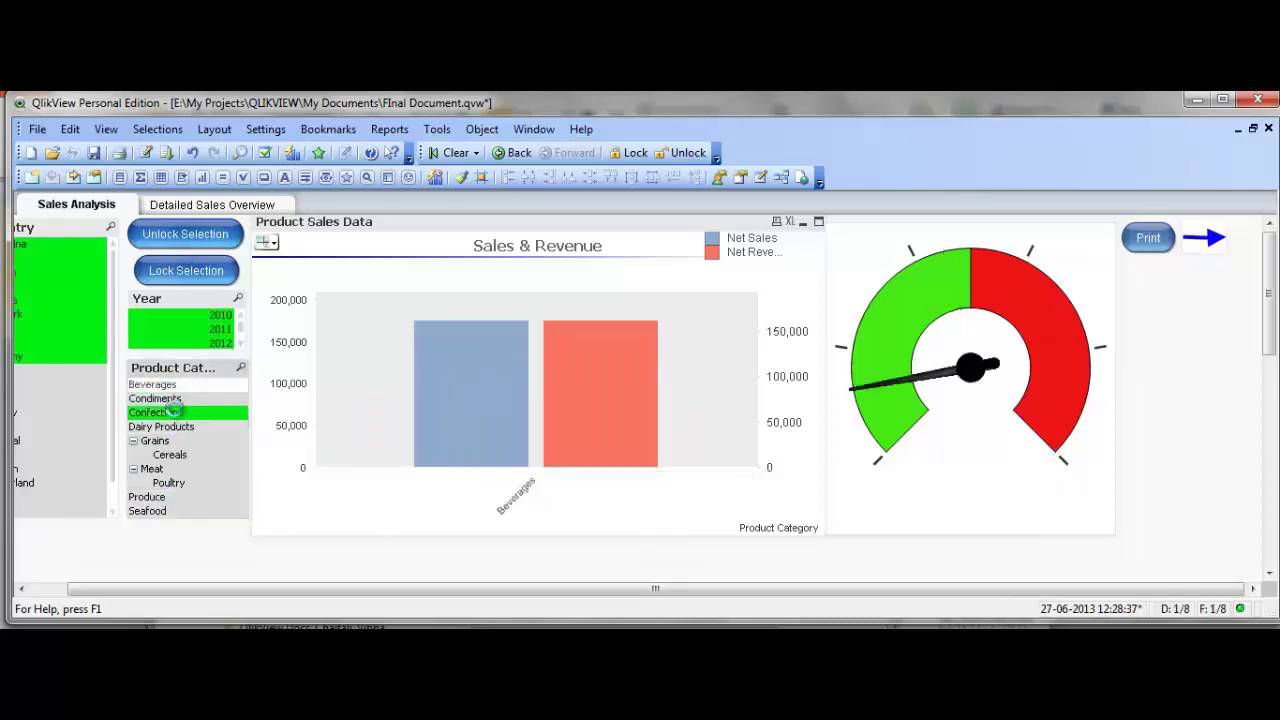
left_click(170, 485)
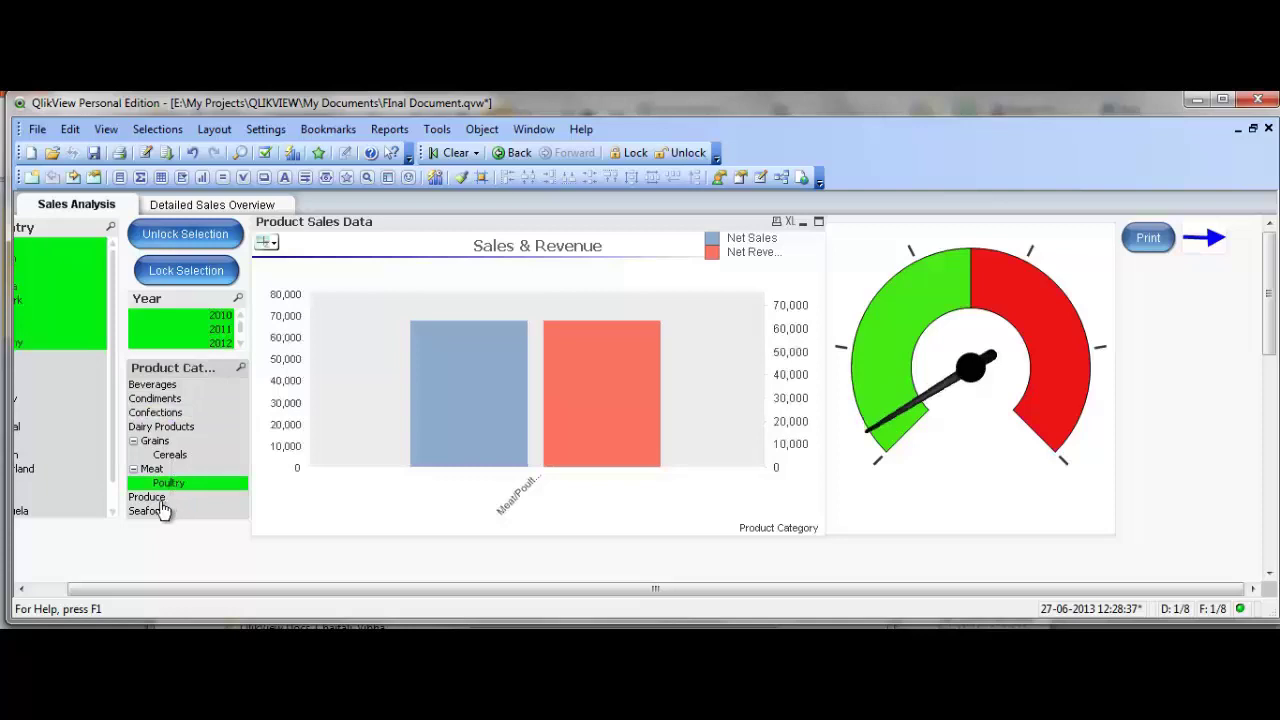
left_click(158, 499)
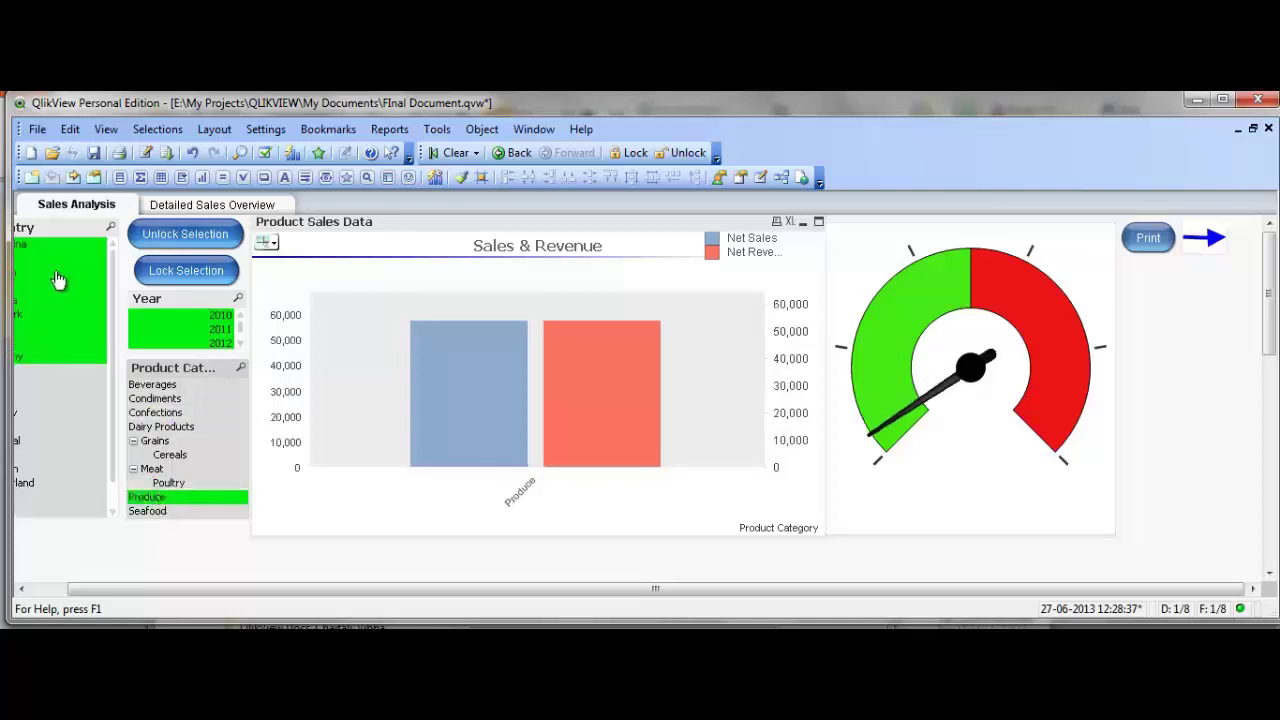
left_click_drag(251, 584, 186, 580)
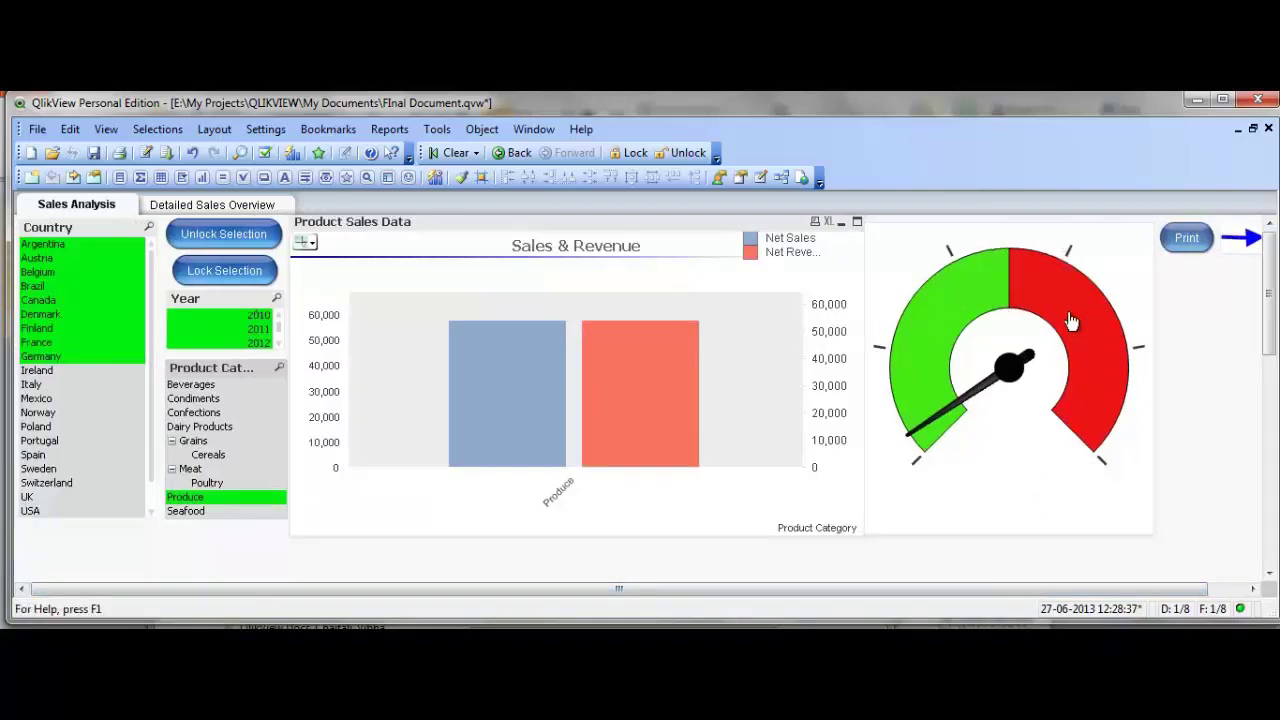
Turn on the gauge's horizontally centred 'Percentage of NetSales' caption, then select Condiments
right_click(979, 305)
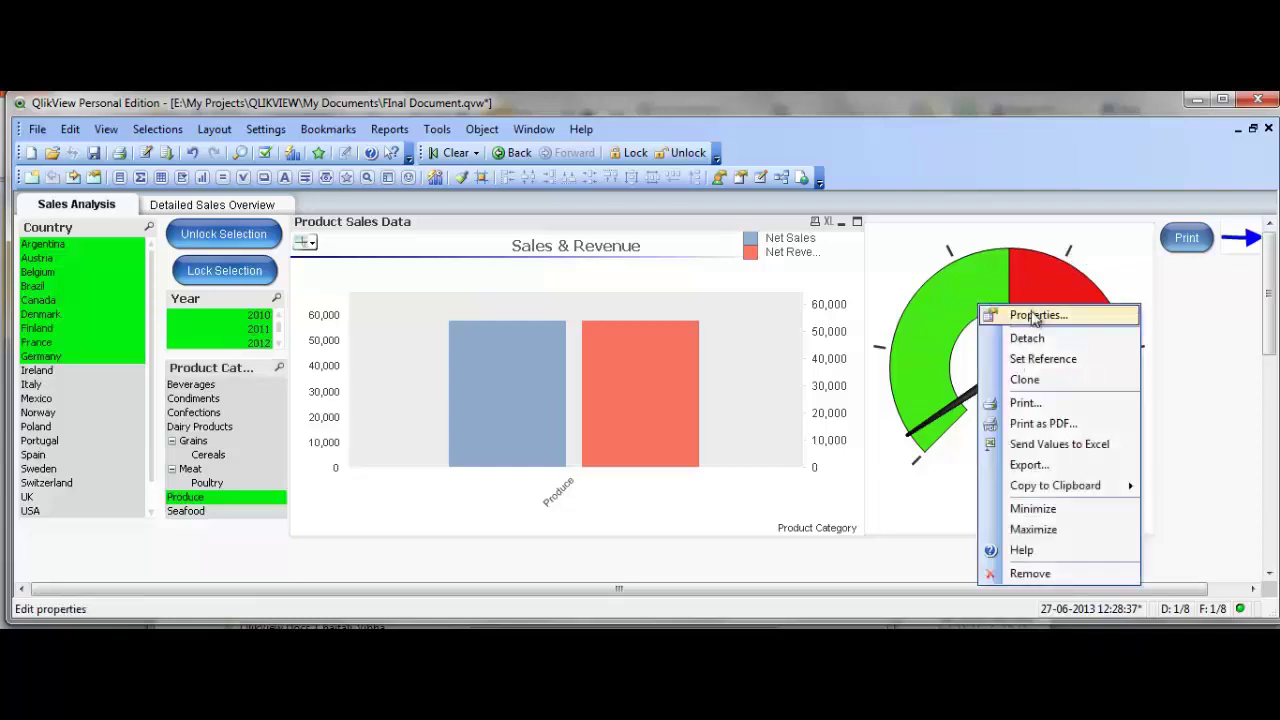
left_click(1035, 316)
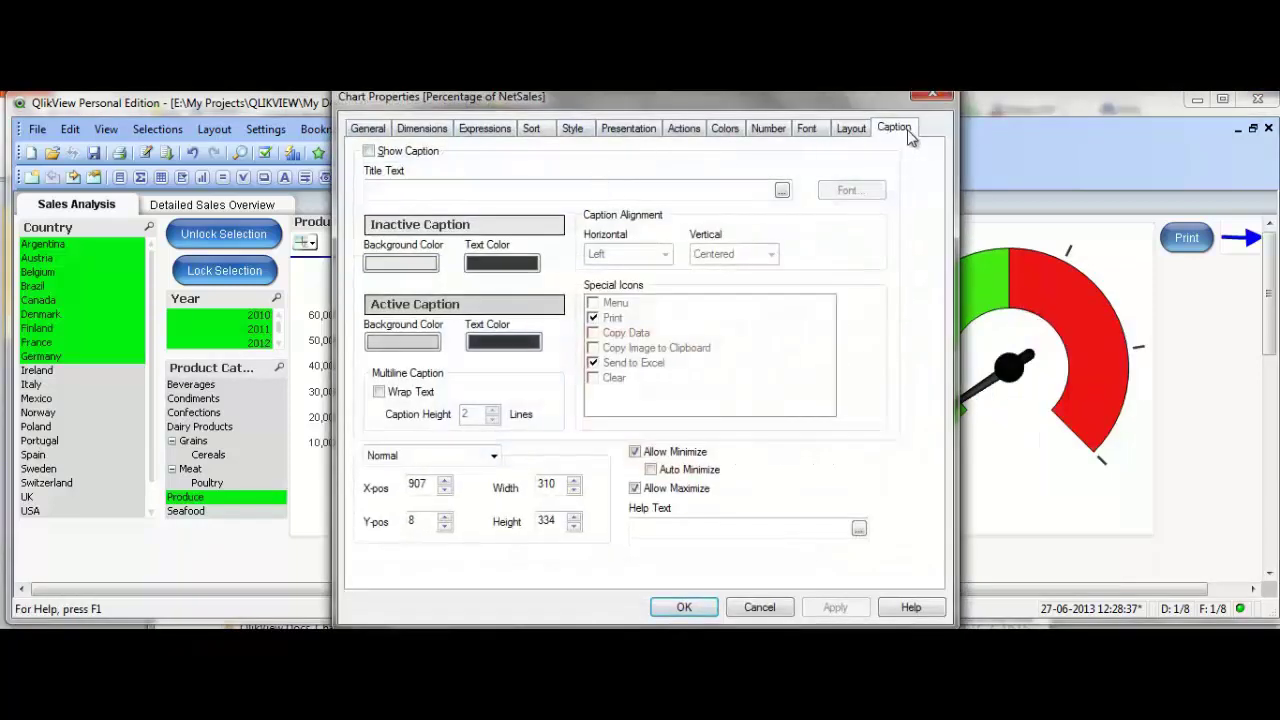
left_click(369, 151)
left_click(665, 254)
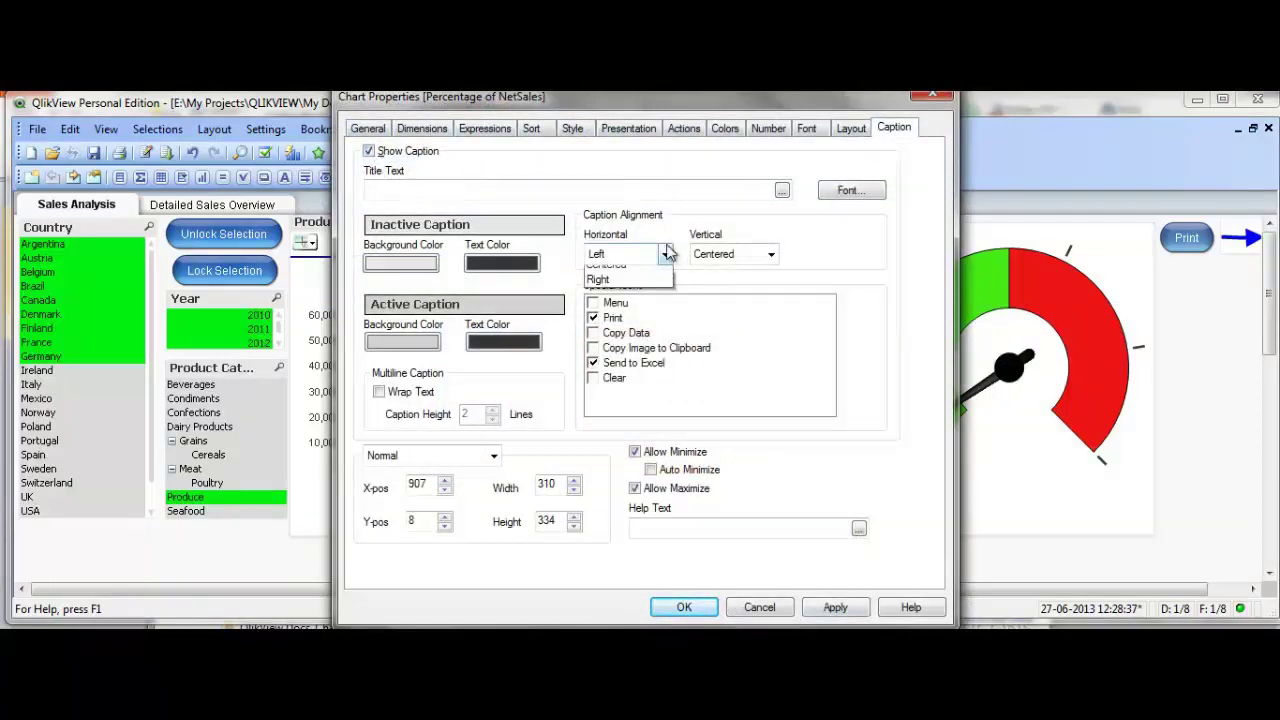
left_click(650, 287)
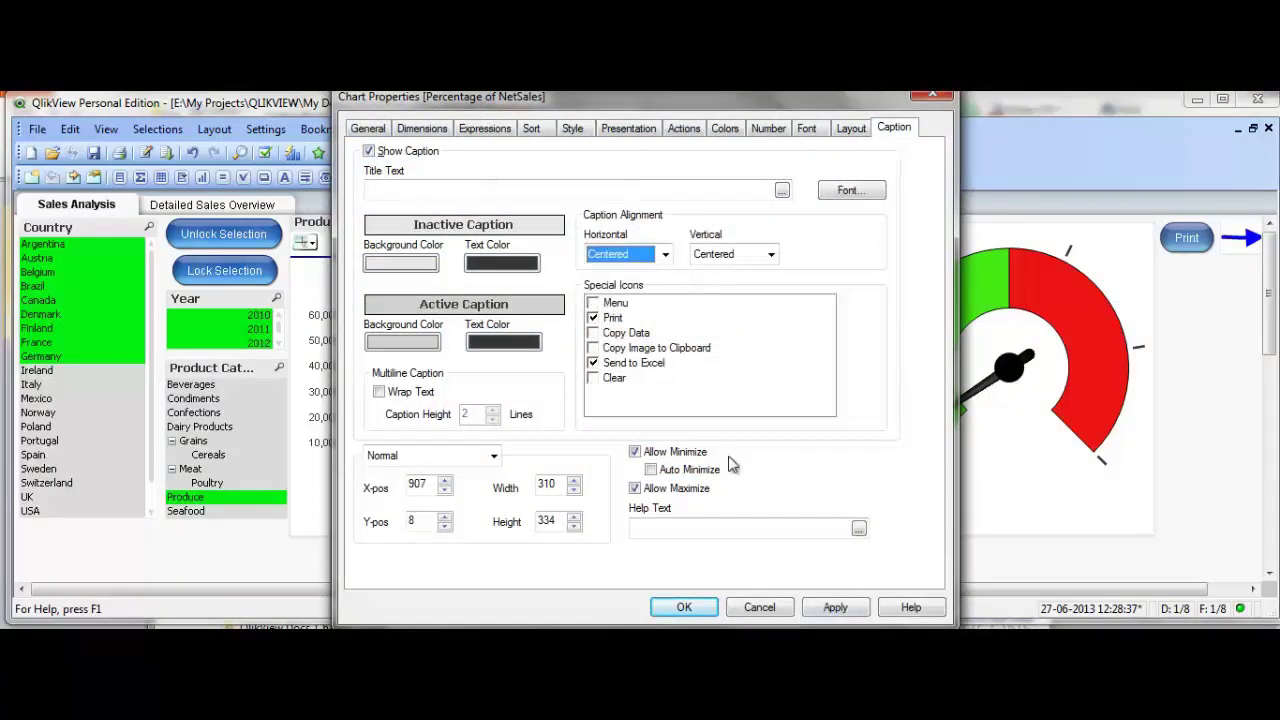
left_click(829, 606)
left_click(775, 607)
left_click(230, 399)
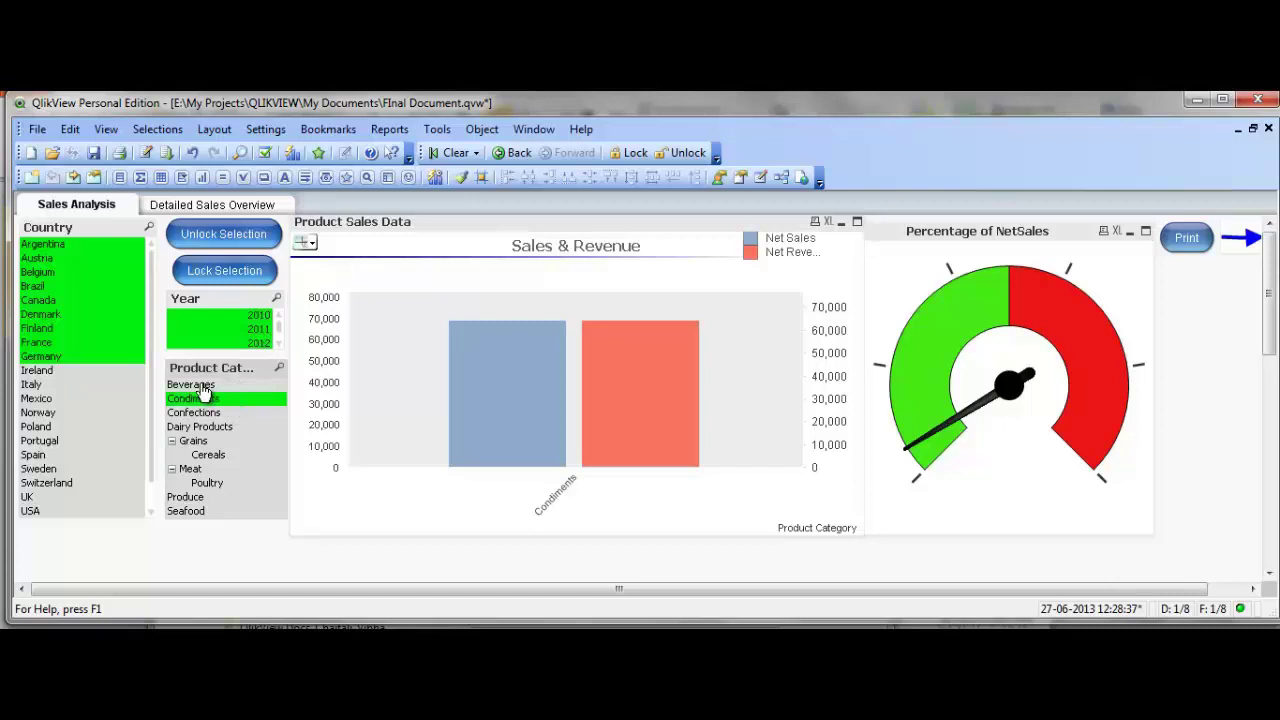
Select Beverages, Condiments, Confections, then Produce, and check the gauge reads 4.24%
left_click(200, 385)
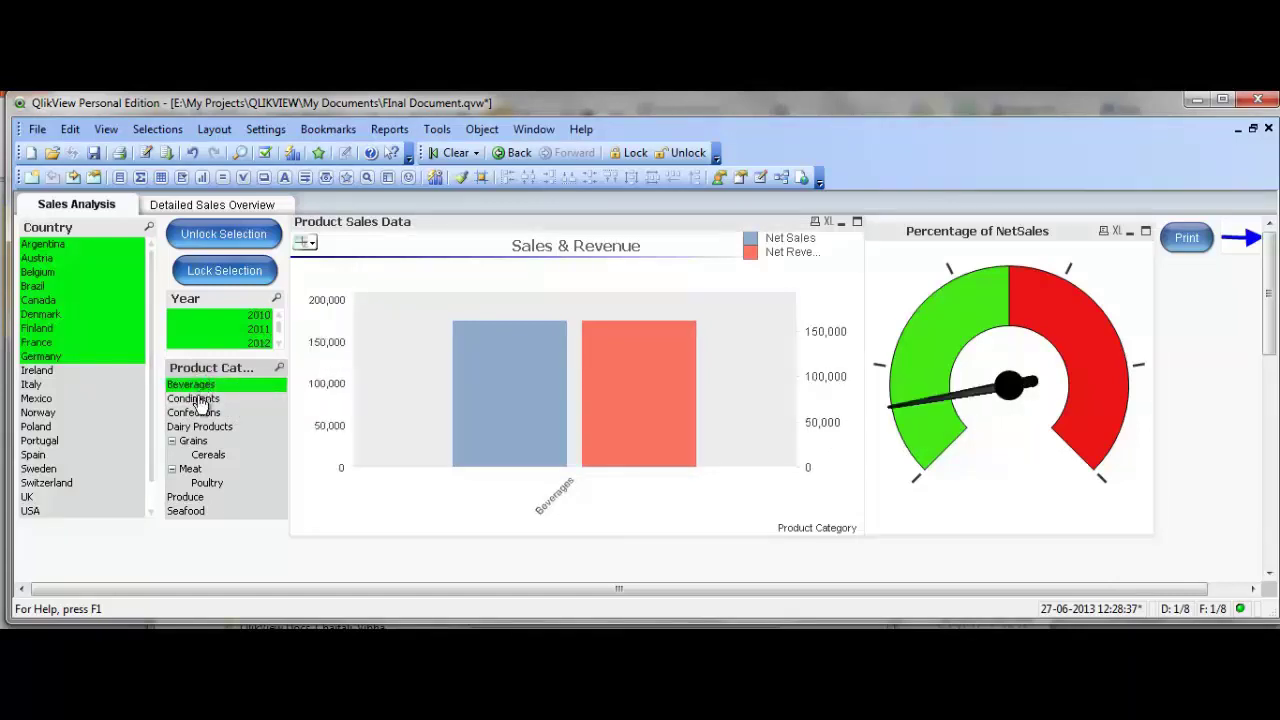
left_click(202, 399)
left_click(200, 413)
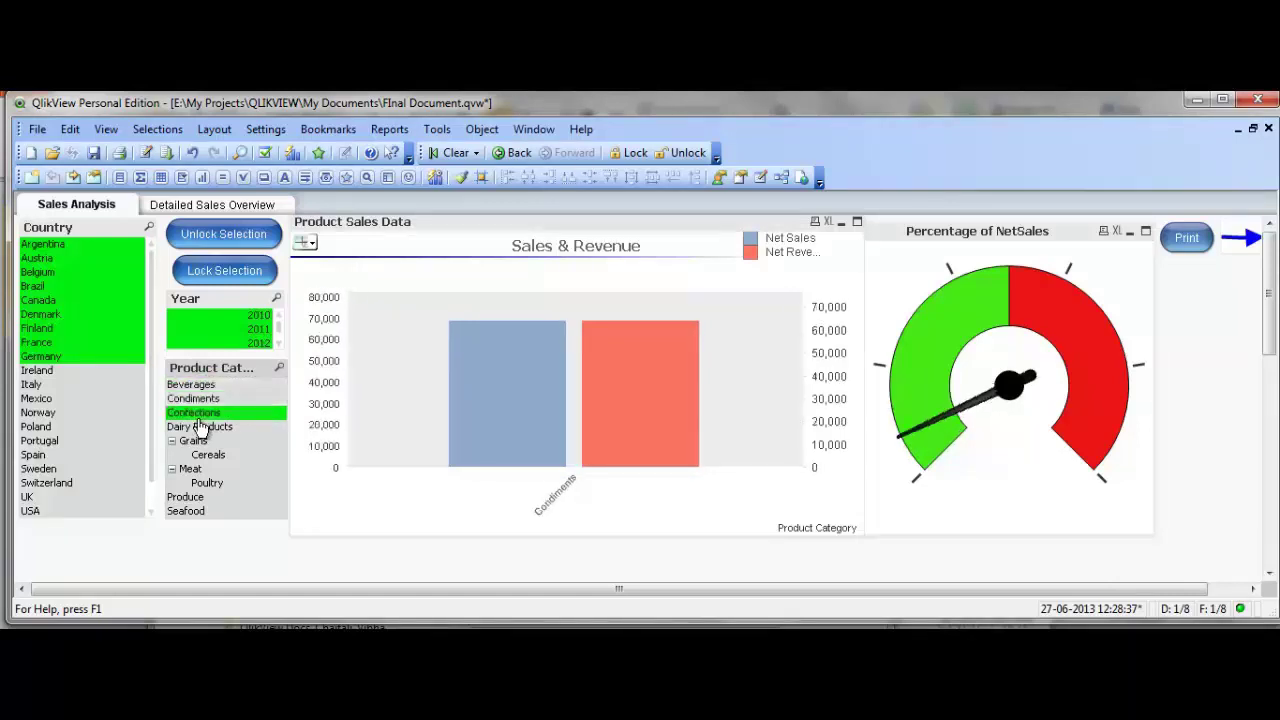
left_click(196, 498)
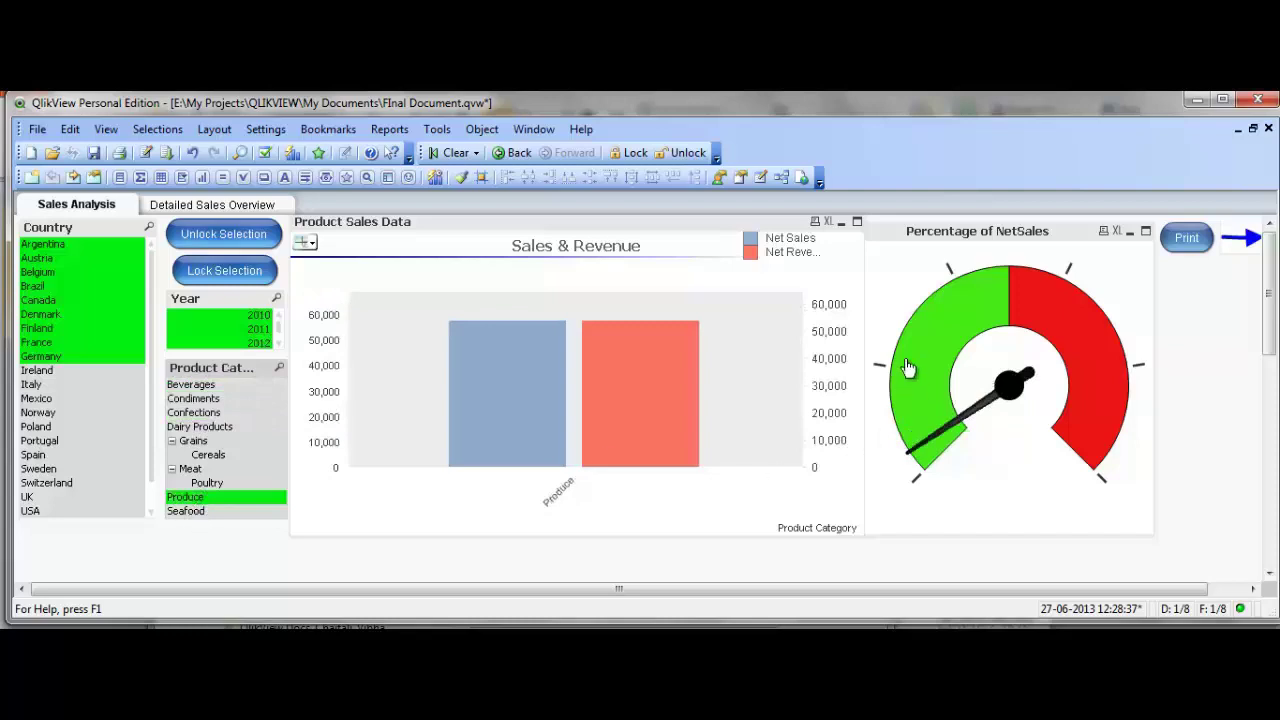
mouse_move(908, 368)
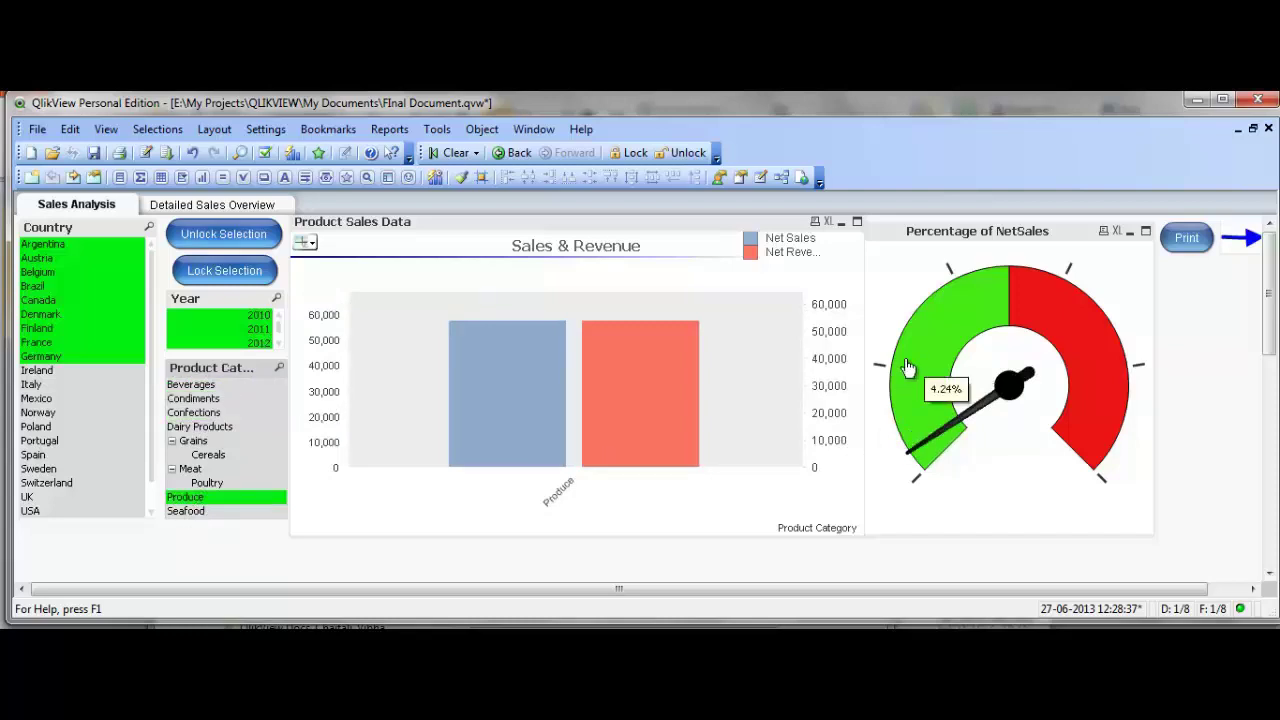